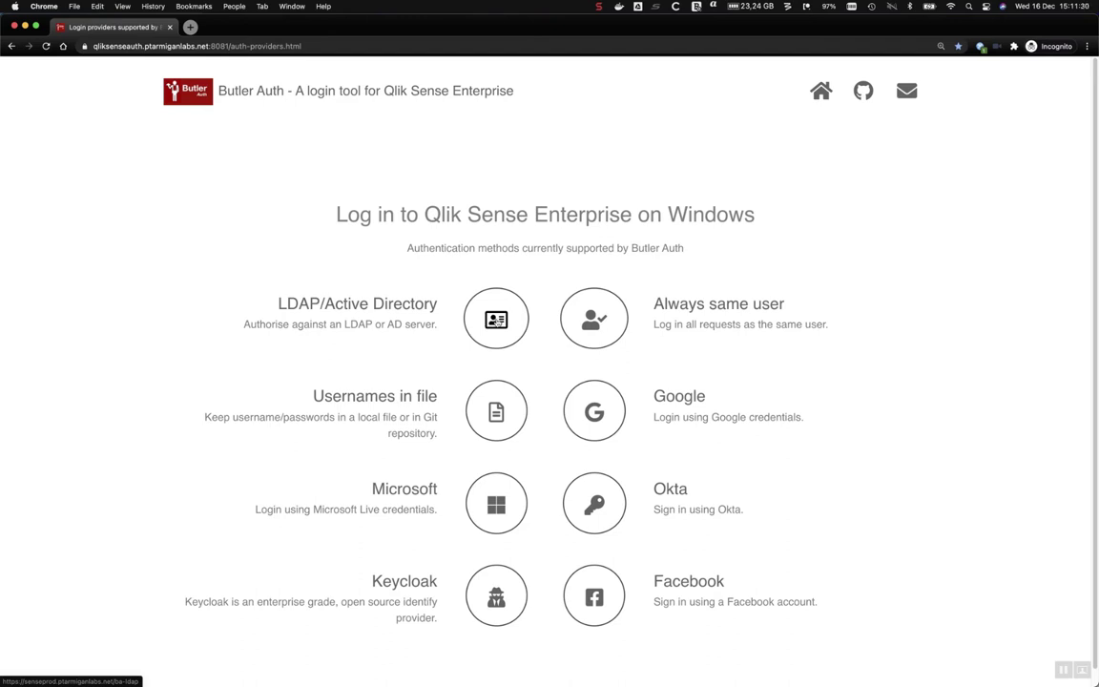
Open the LDAP/Active Directory login and submit a first username and password, which is rejected.
click(497, 322)
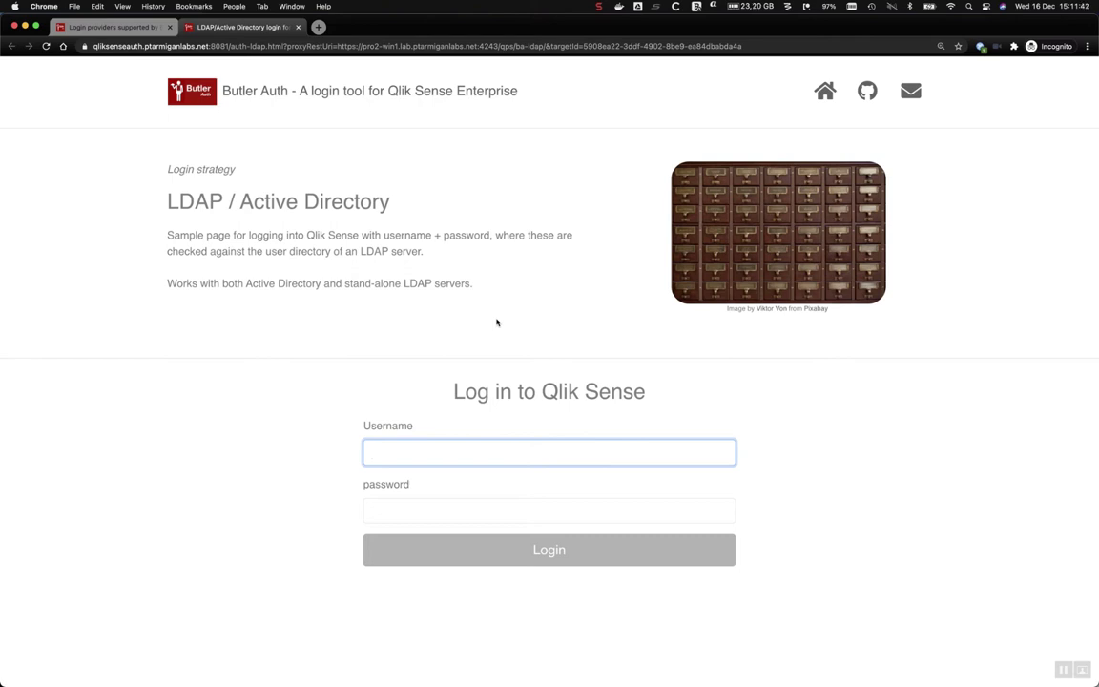
text(thomas)
key(Tab)
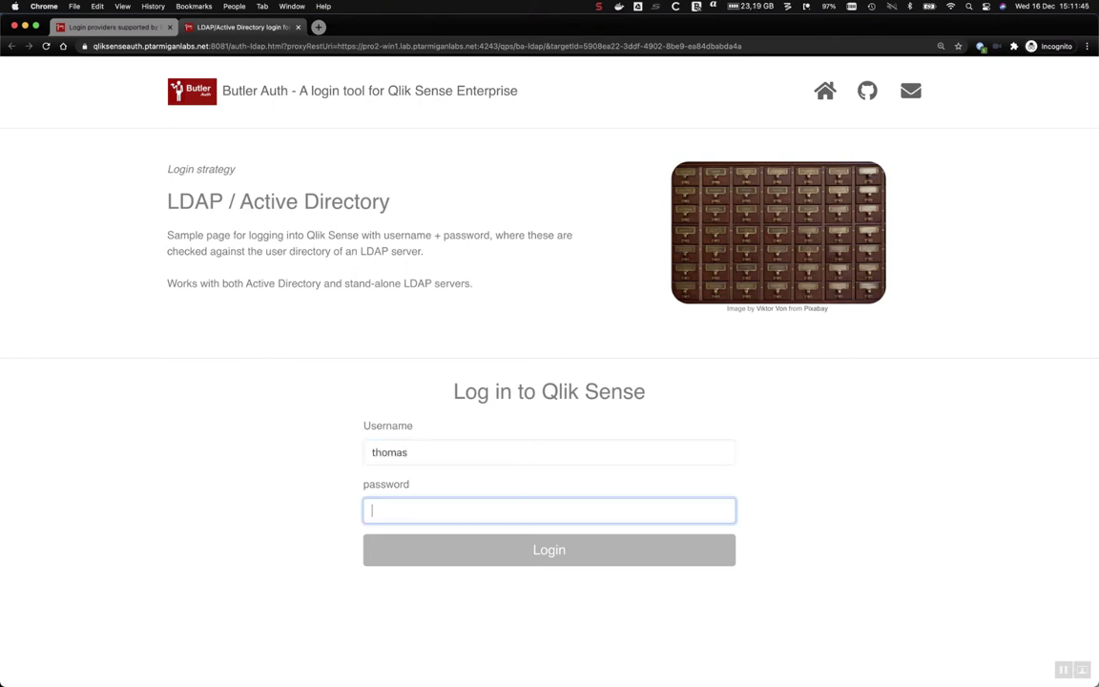
text(p•••••••••••)
key(Return)
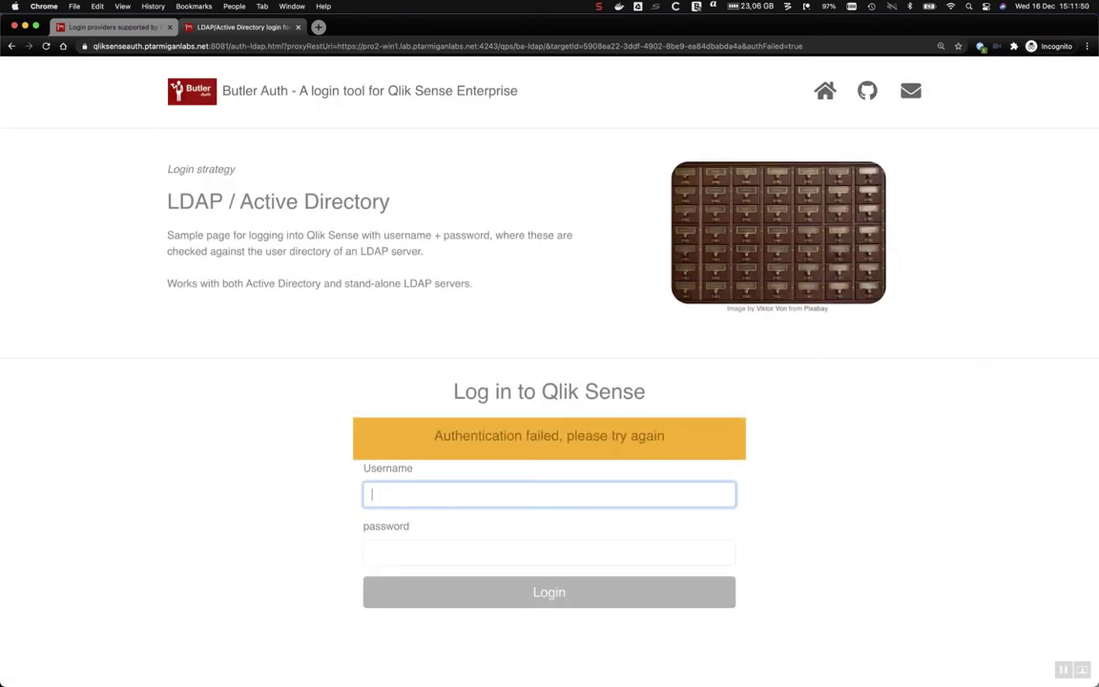
Re-enter valid LDAP credentials to reach the Qlik Sense hub's Work apps list.
text(goran)
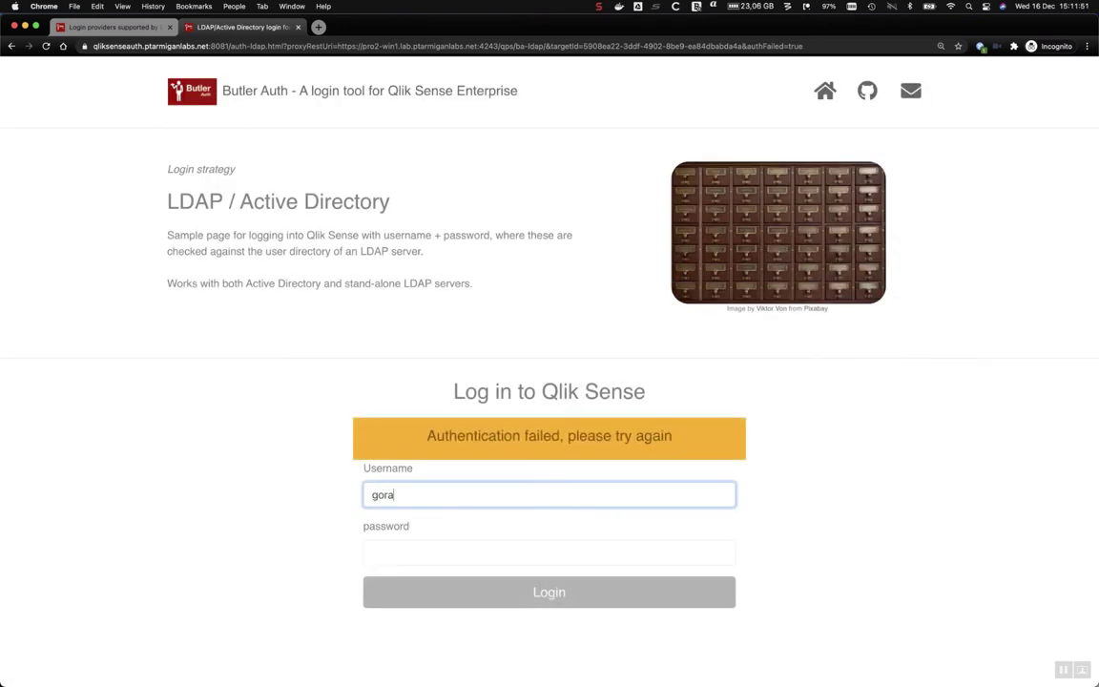
key(Tab)
text(•••••)
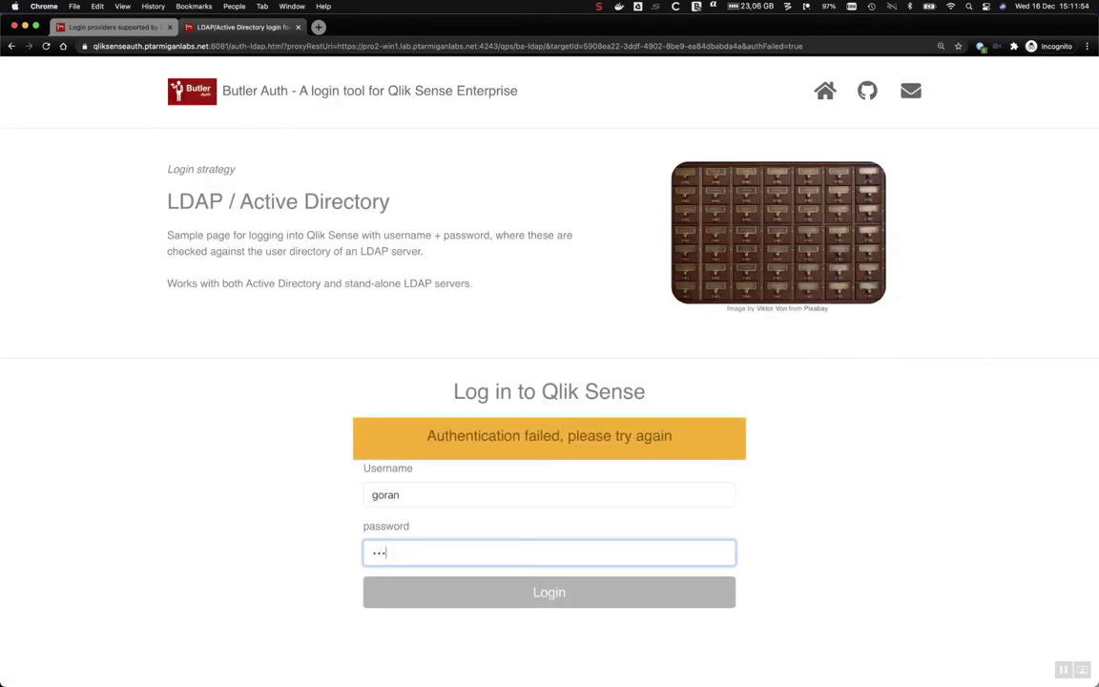
text(••••••)
key(Return)
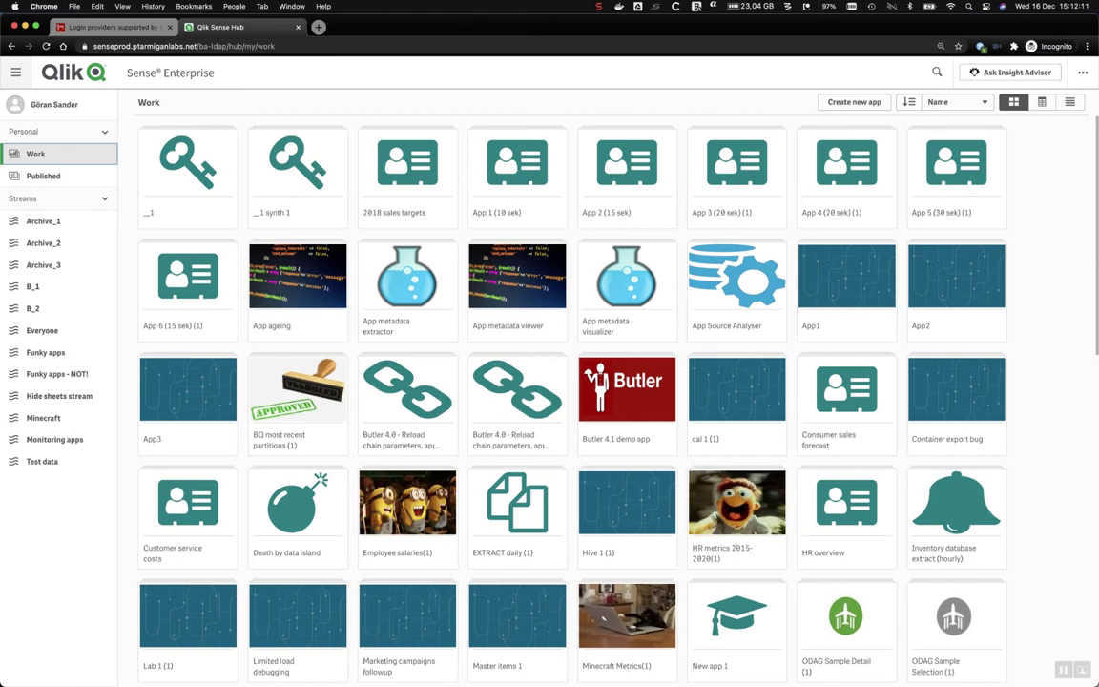
Close the Qlik Sense hub tab to get back to Butler Auth's eight login methods.
key(super+w)
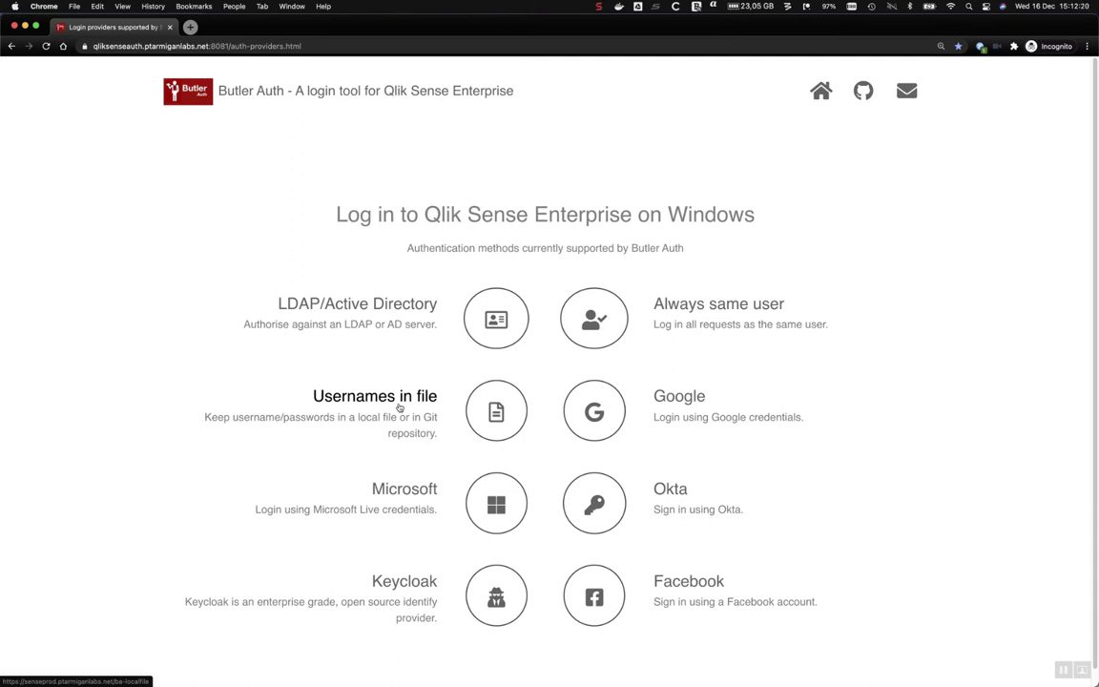
Look up the first user's password in users.yaml in the code editor.
key(super+Tab)
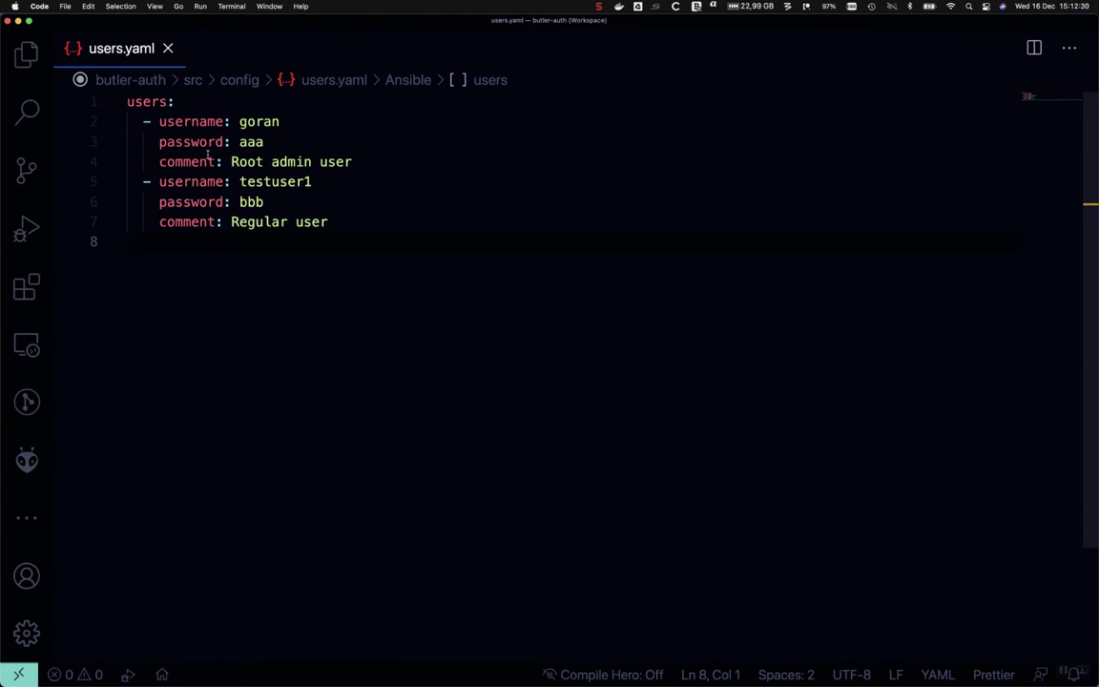
click(268, 142)
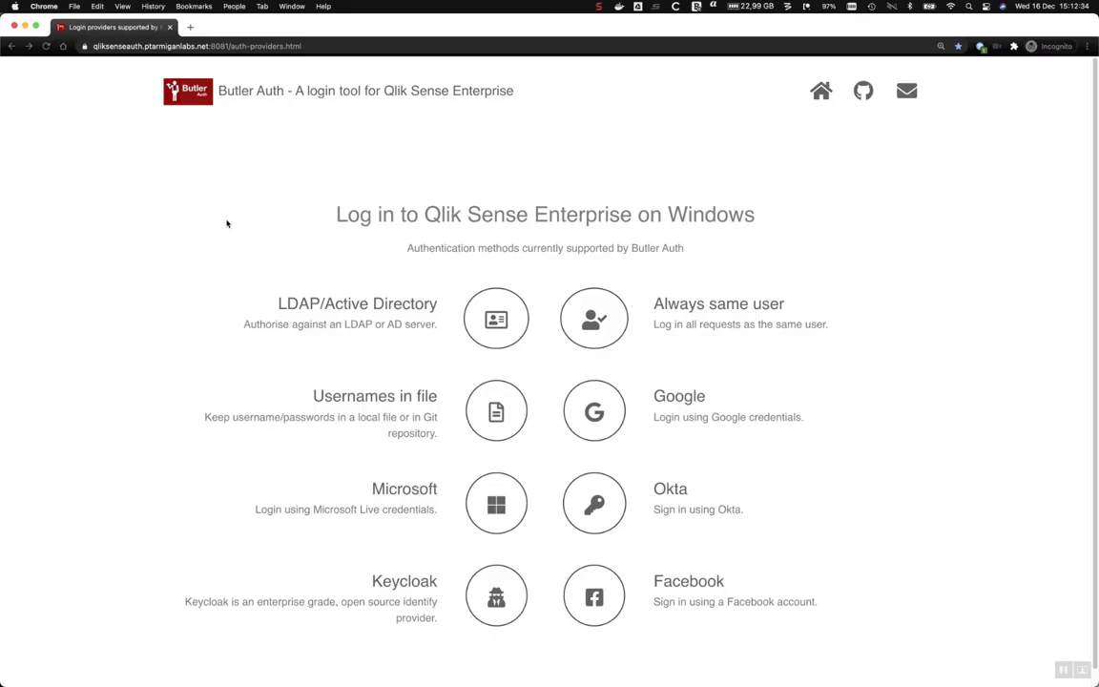
key(super+Tab)
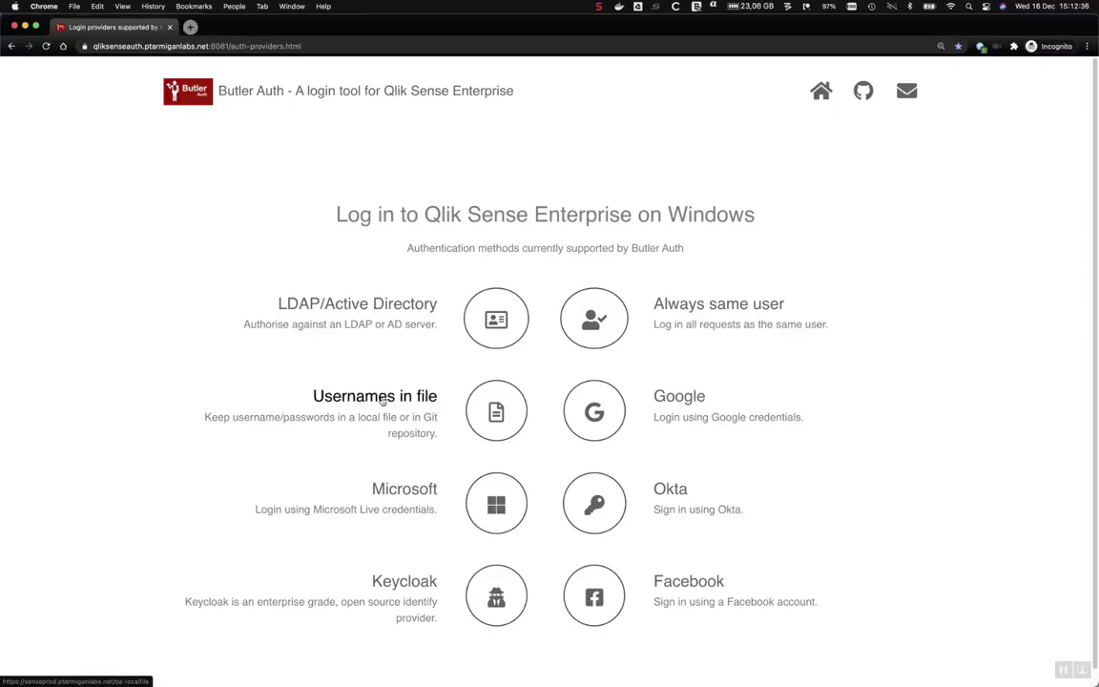
Sign in via Usernames in file with that user's name and password from users.yaml.
click(381, 401)
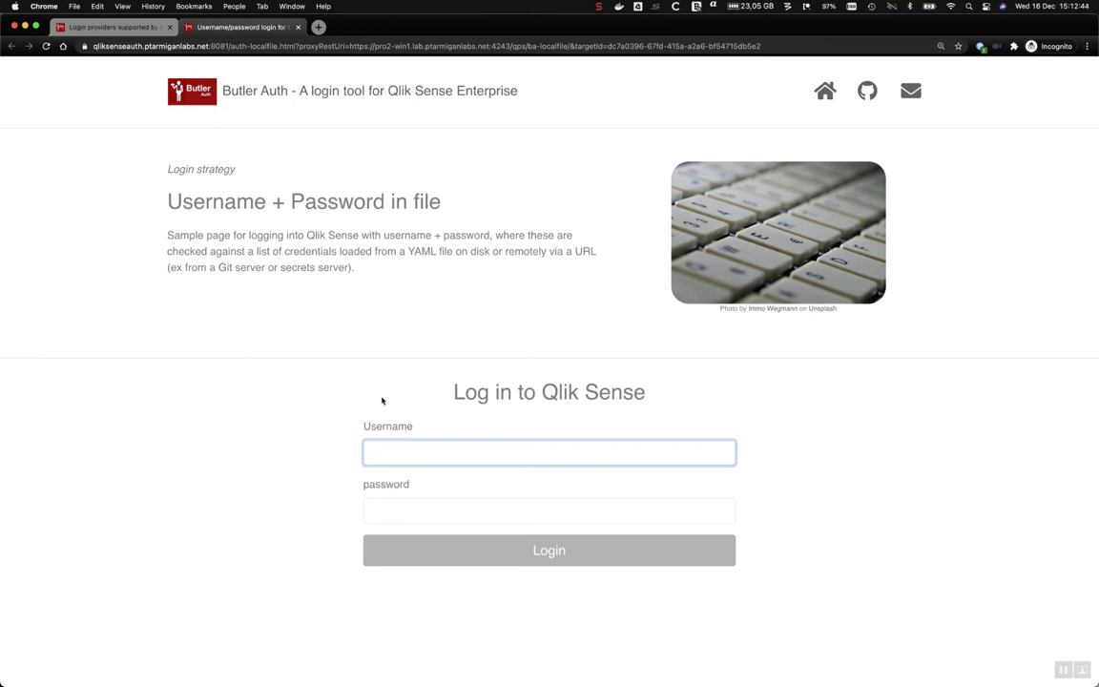
text(goran)
key(Tab)
text(pwd)
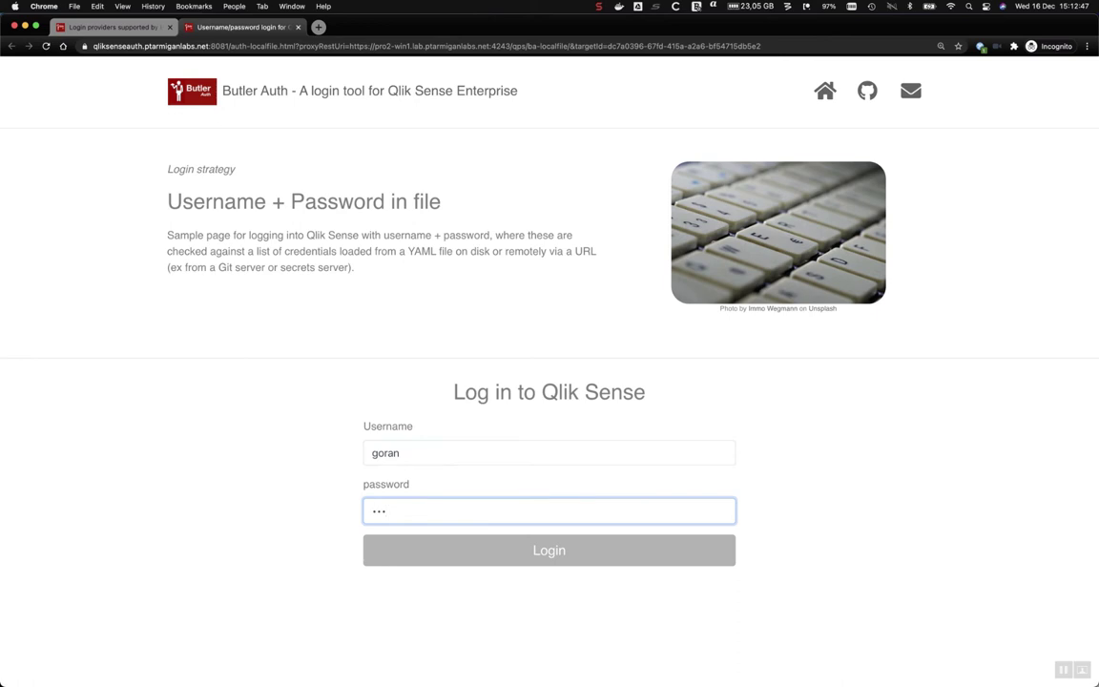
key(Return)
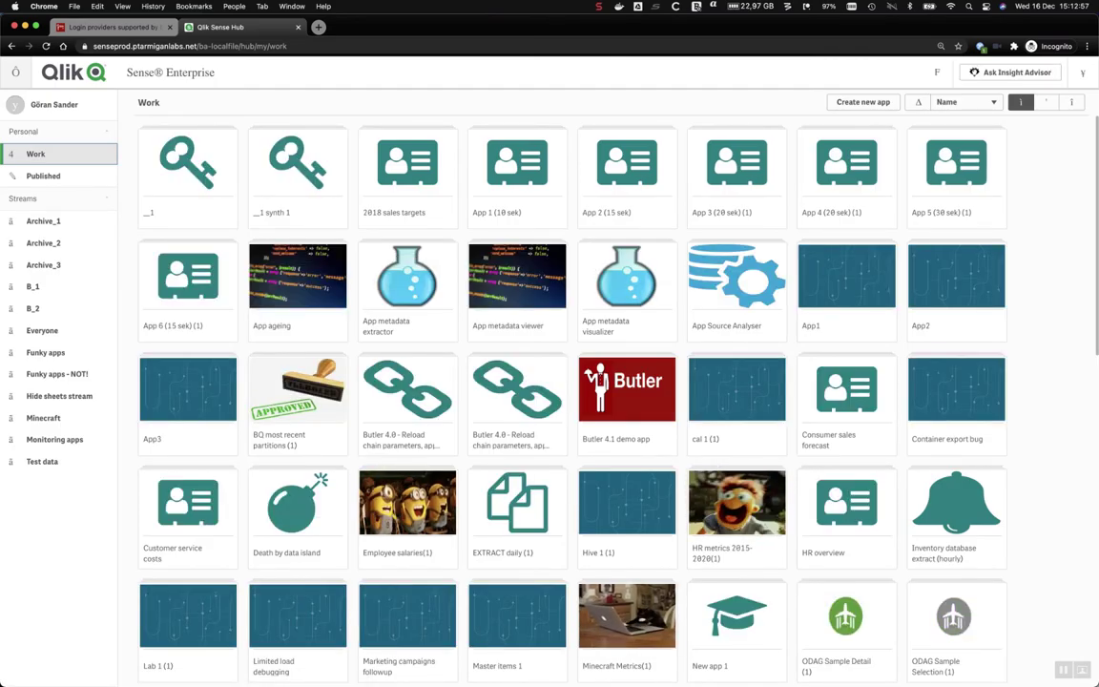
key(super+Tab)
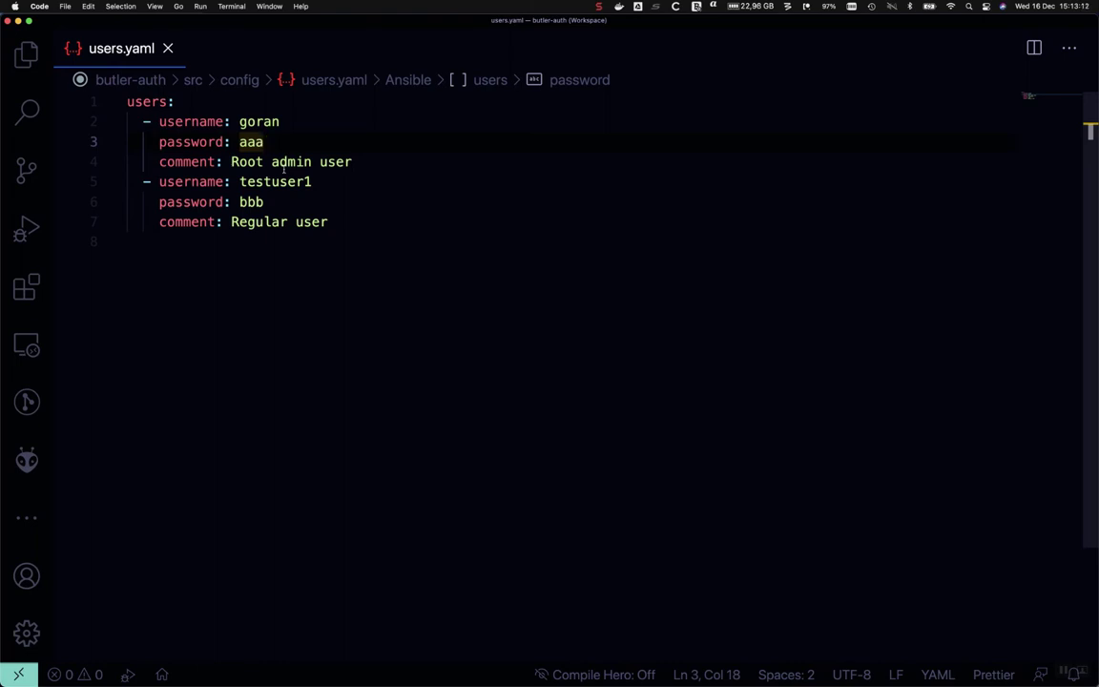
key(super+Tab)
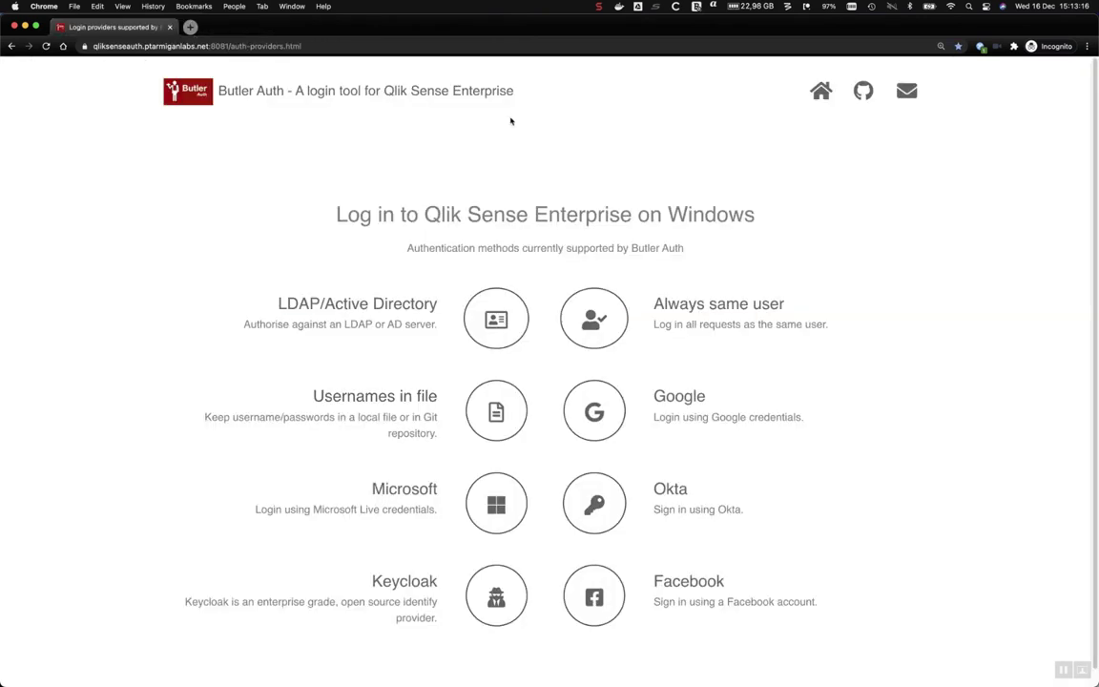
Close the Qlik Sense Hub tab to show Butler Auth's providers page again.
click(297, 28)
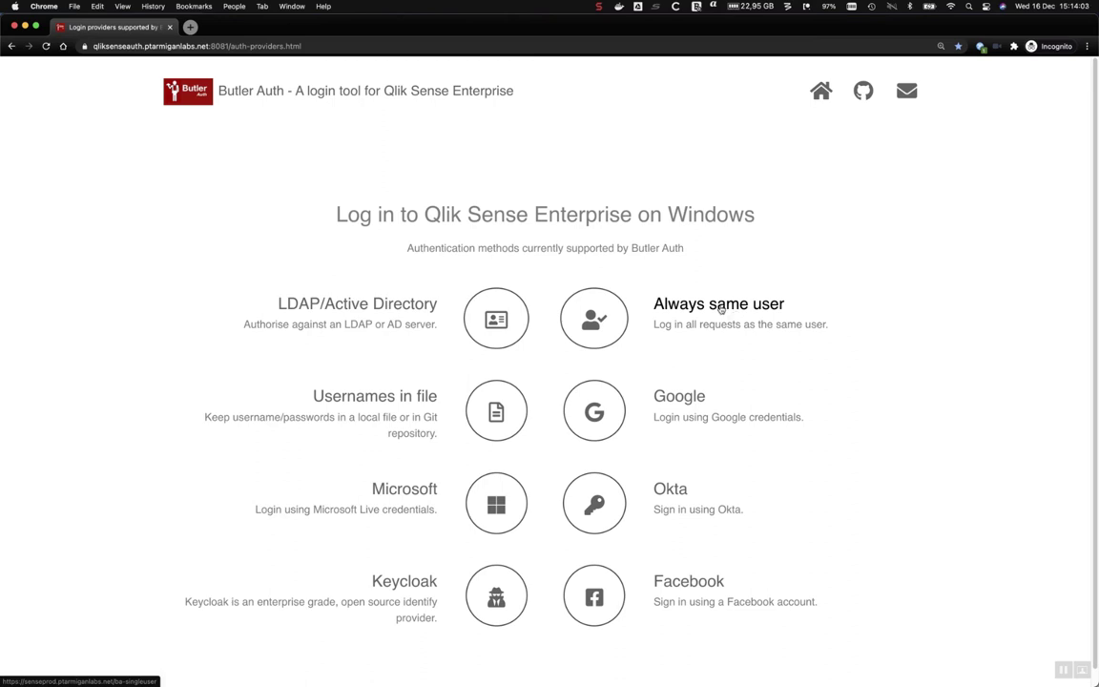
click(712, 307)
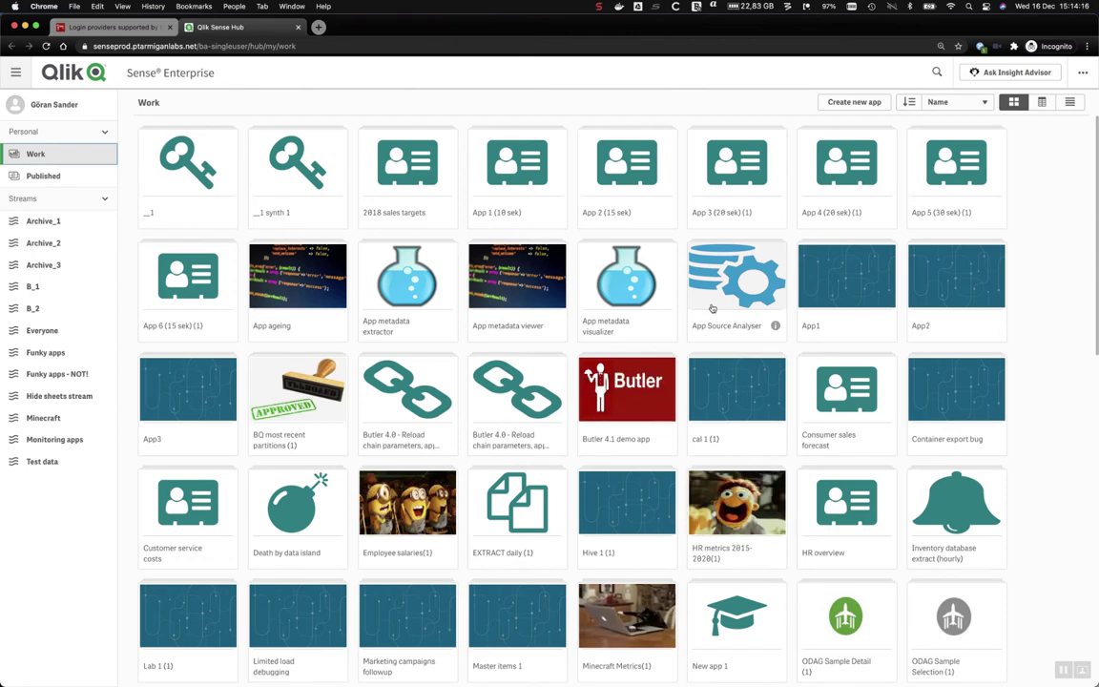
key(super+w)
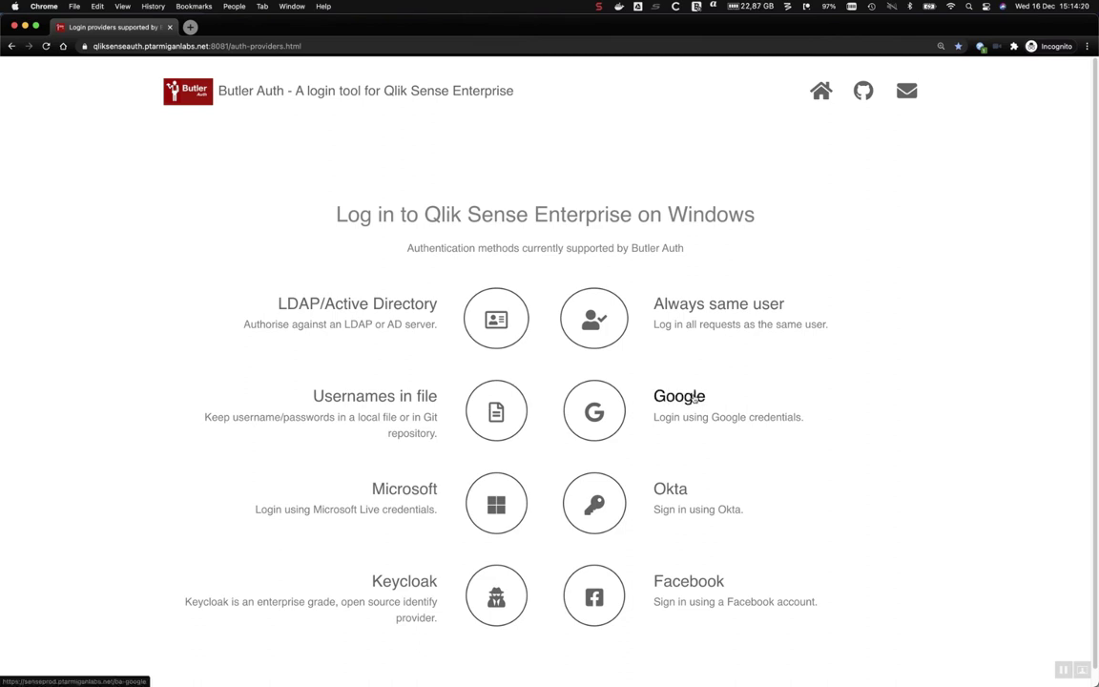
Start Google sign-in, clear a stray pasted URL, and enter the account e-mail address.
click(694, 399)
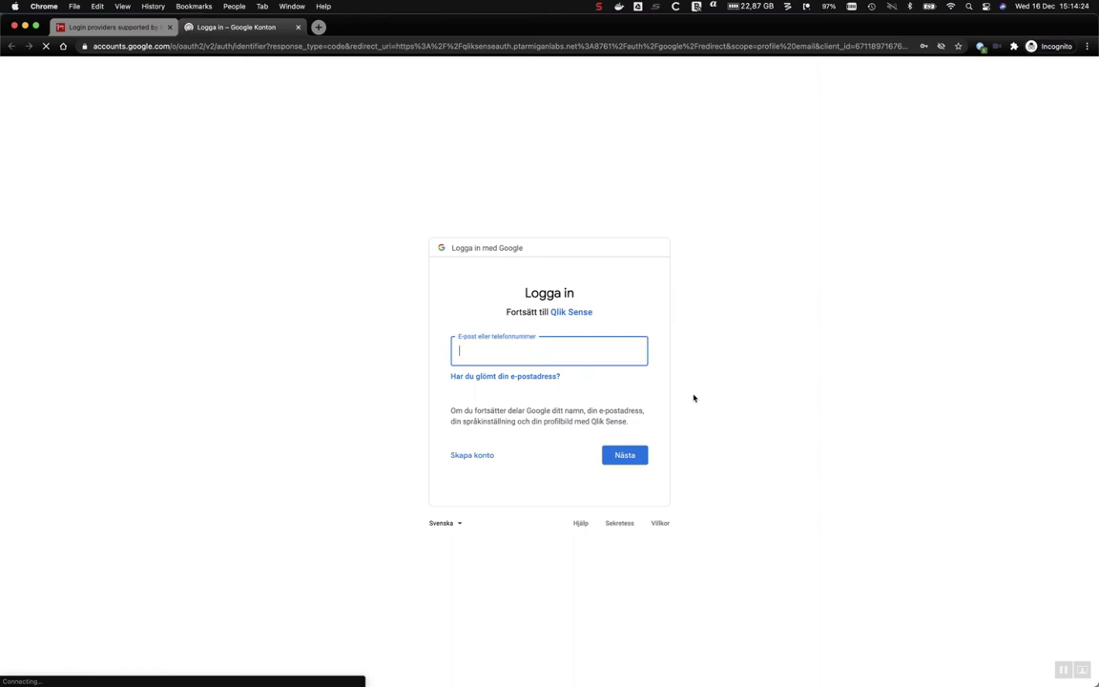
key(super+v)
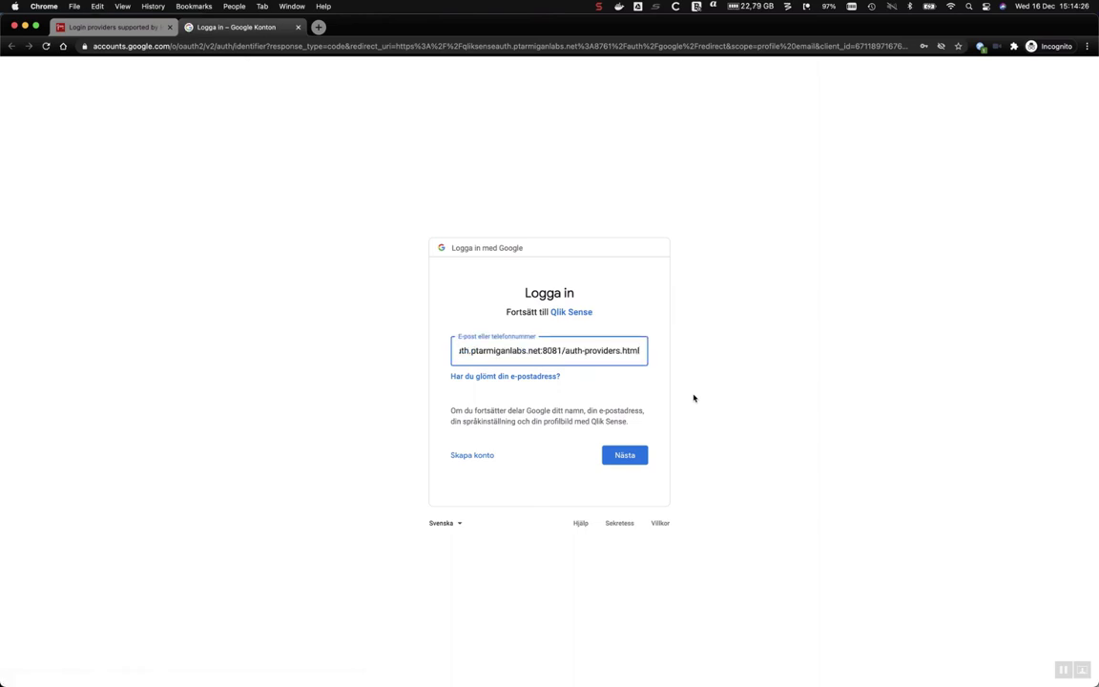
key(super+a)
key(BackSpace)
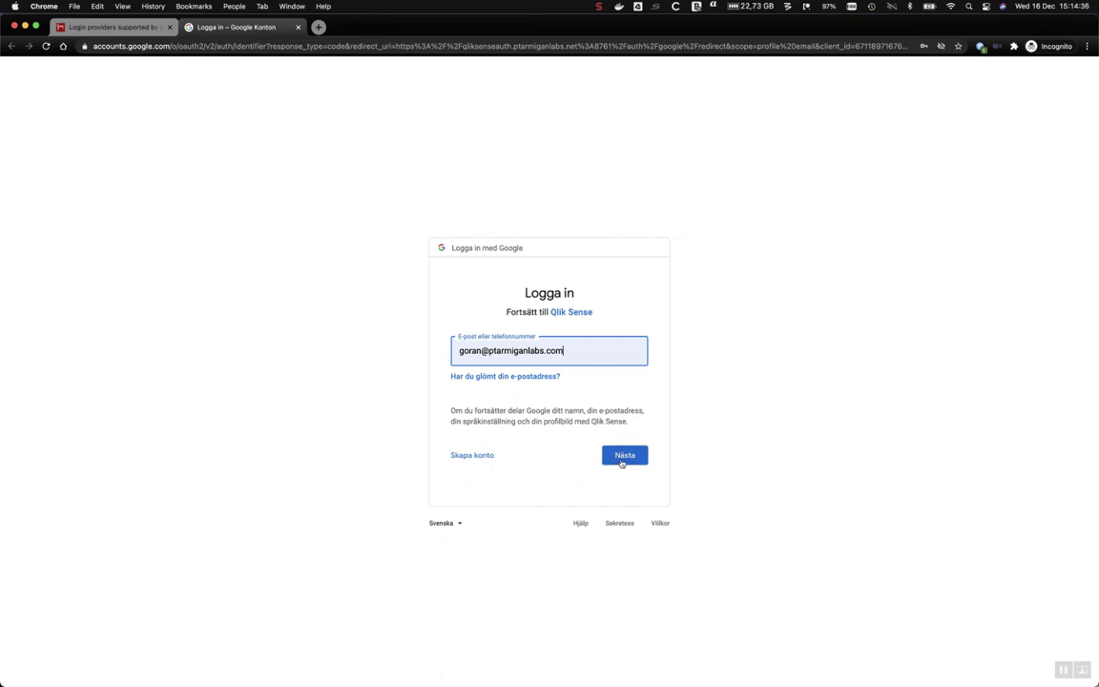
click(622, 459)
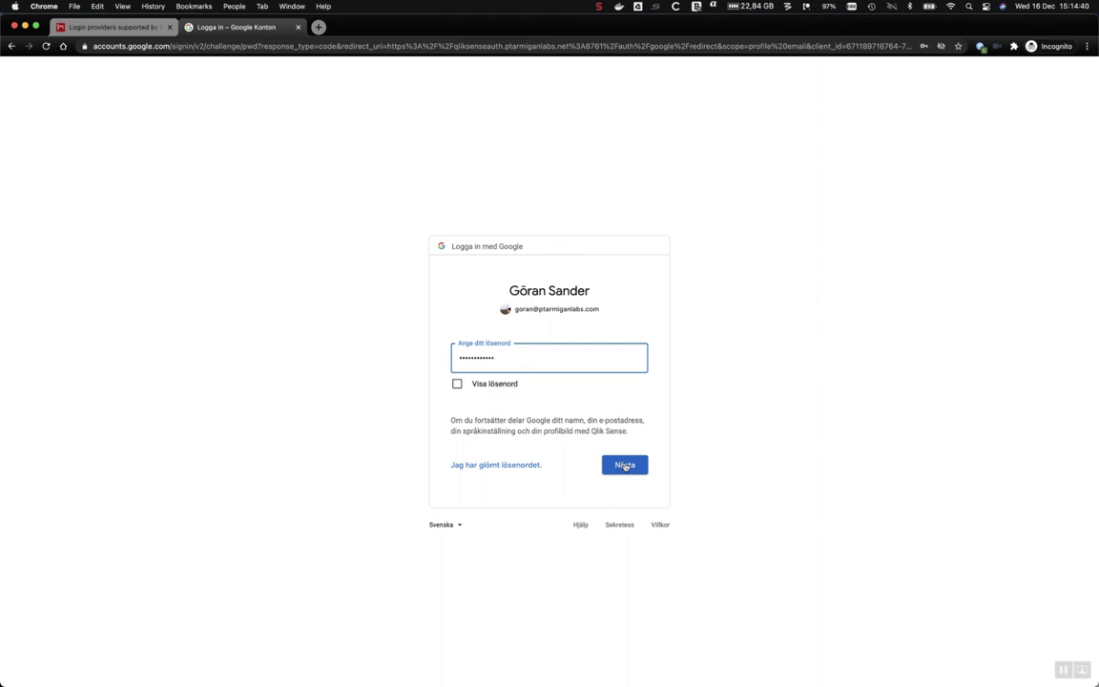
Switch the Google sign-in page to English (United Kingdom) and refill the saved account e-mail.
click(444, 525)
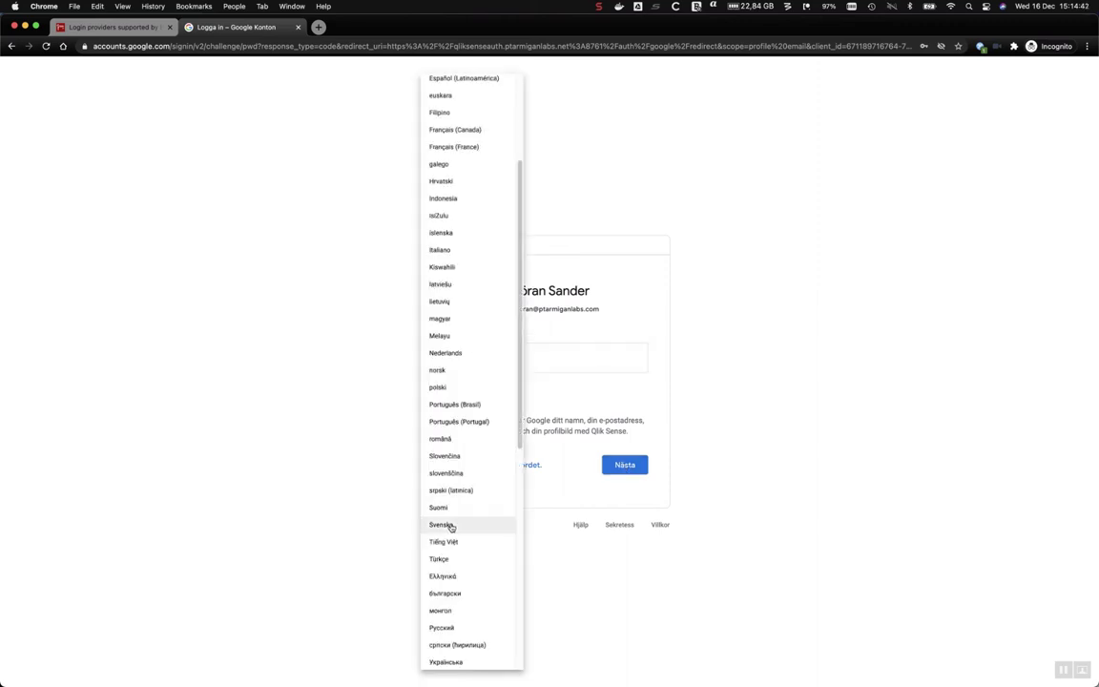
scroll(470, 213, up, 5)
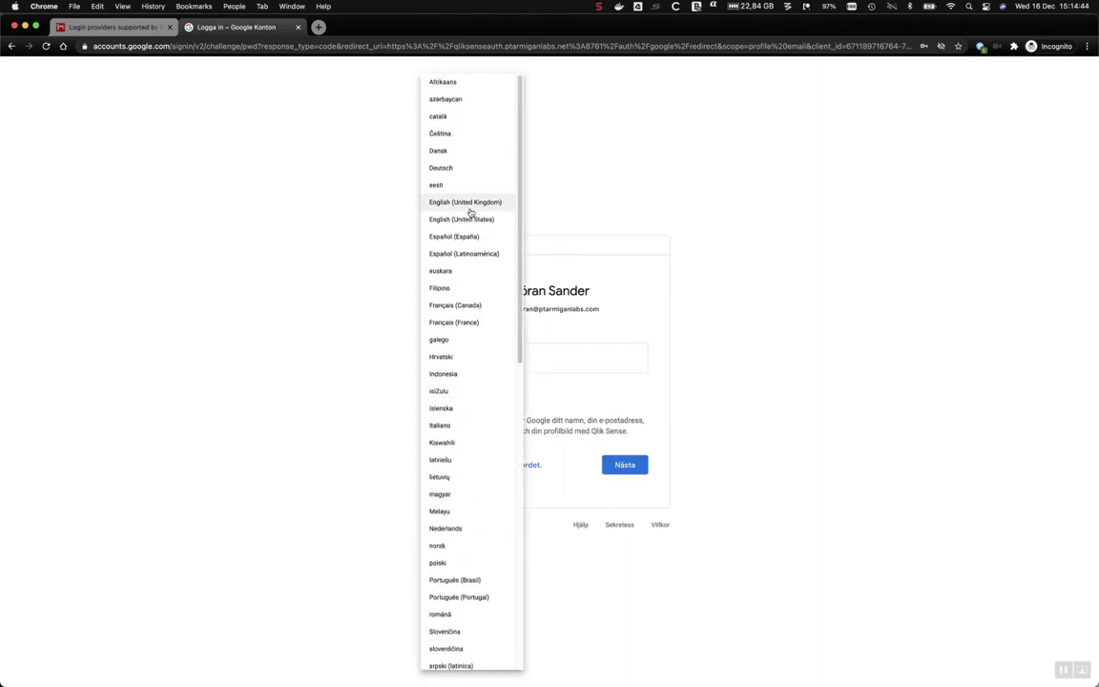
click(470, 203)
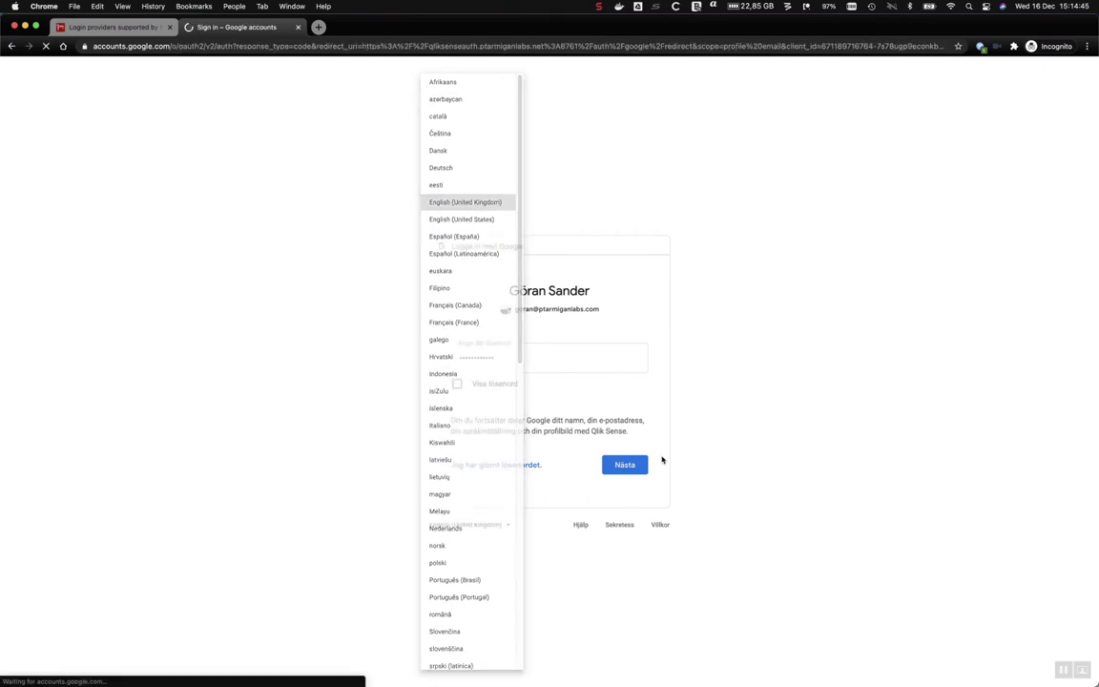
click(573, 342)
click(564, 378)
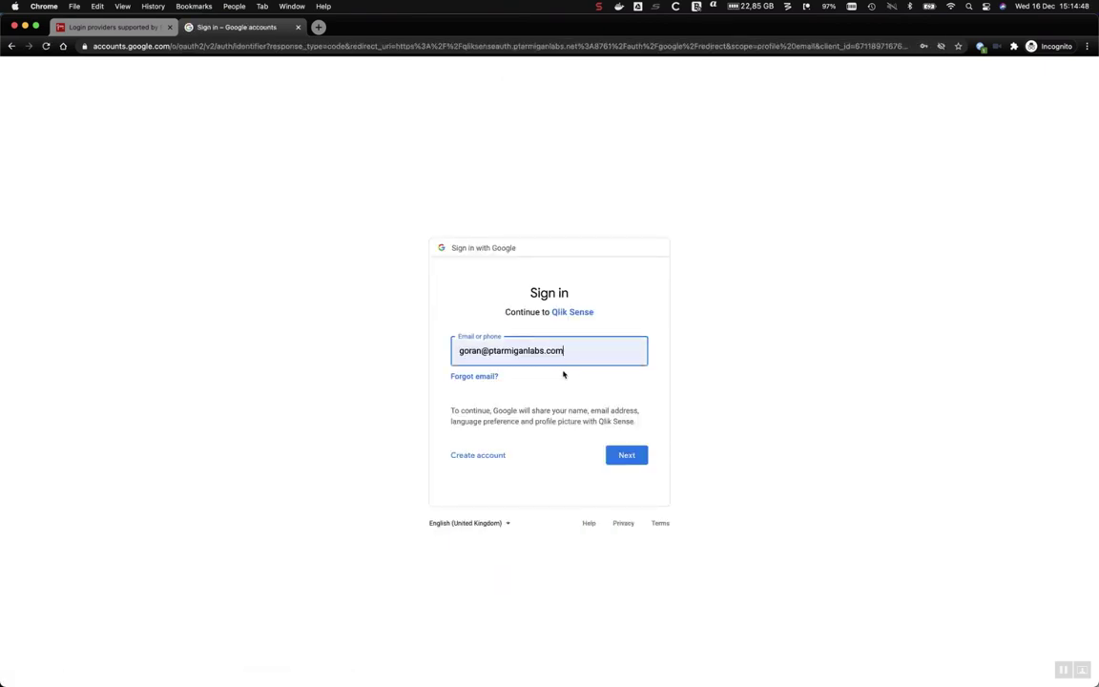
click(628, 454)
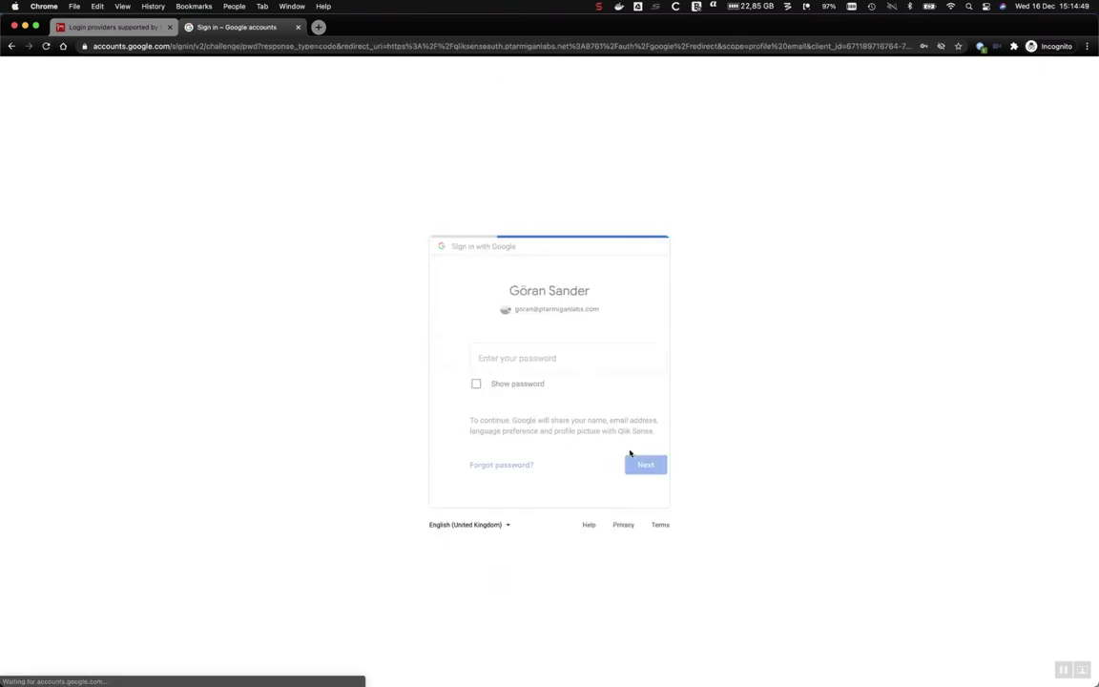
Submit the password and 2-step verification to reach the hub, then close its tab.
click(627, 465)
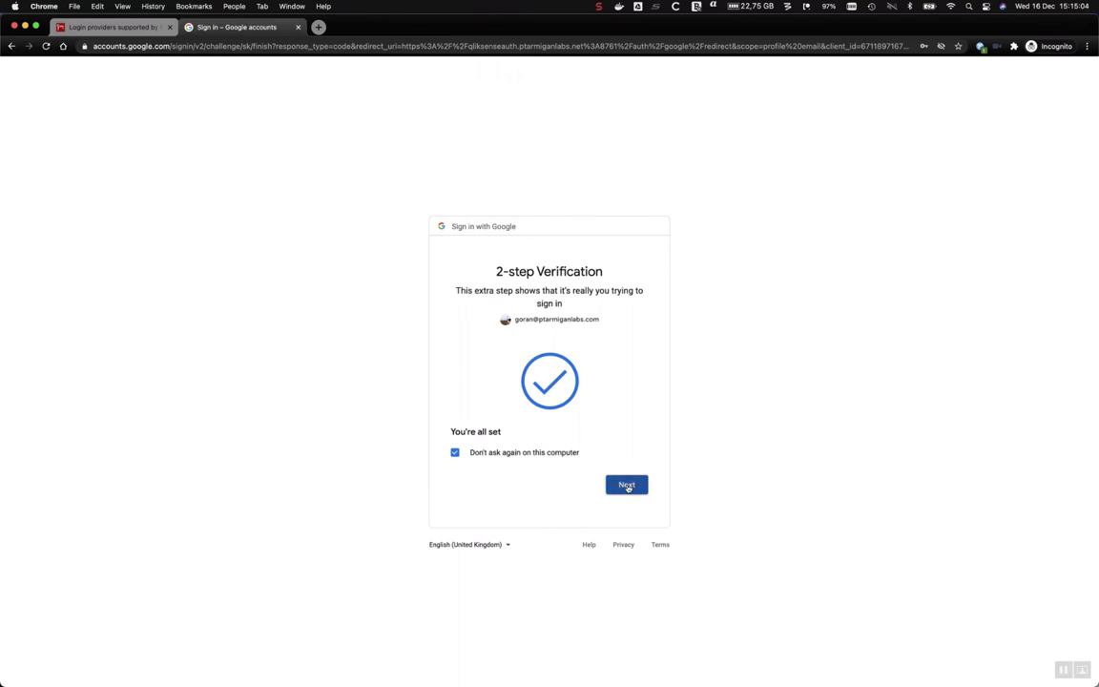
click(627, 485)
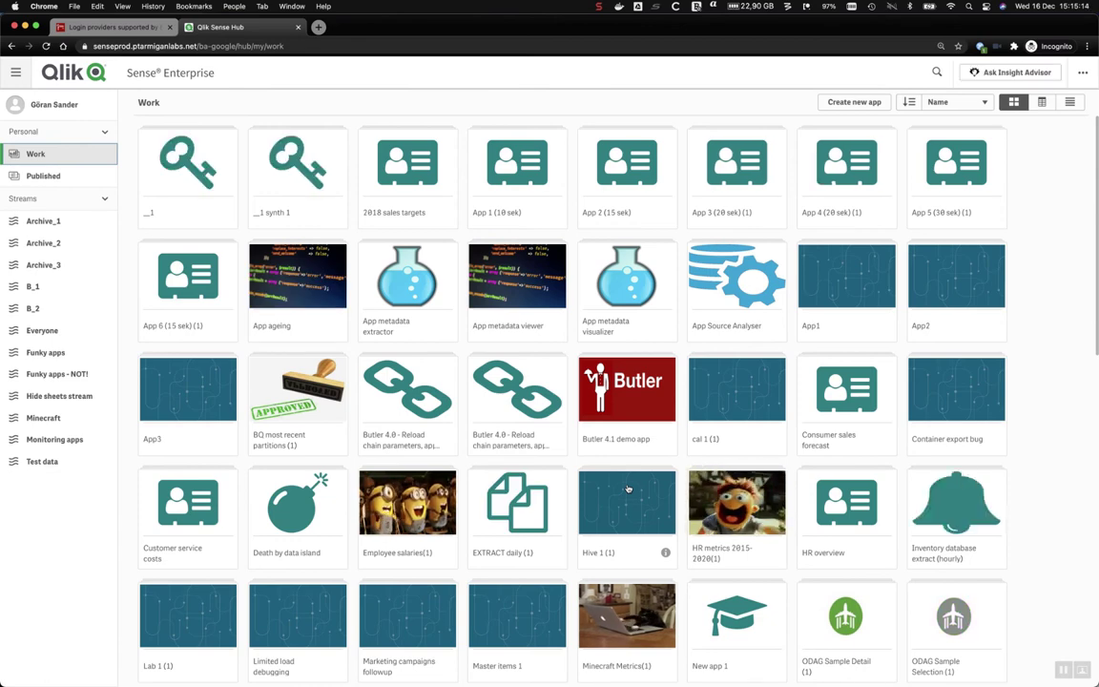
key(super+w)
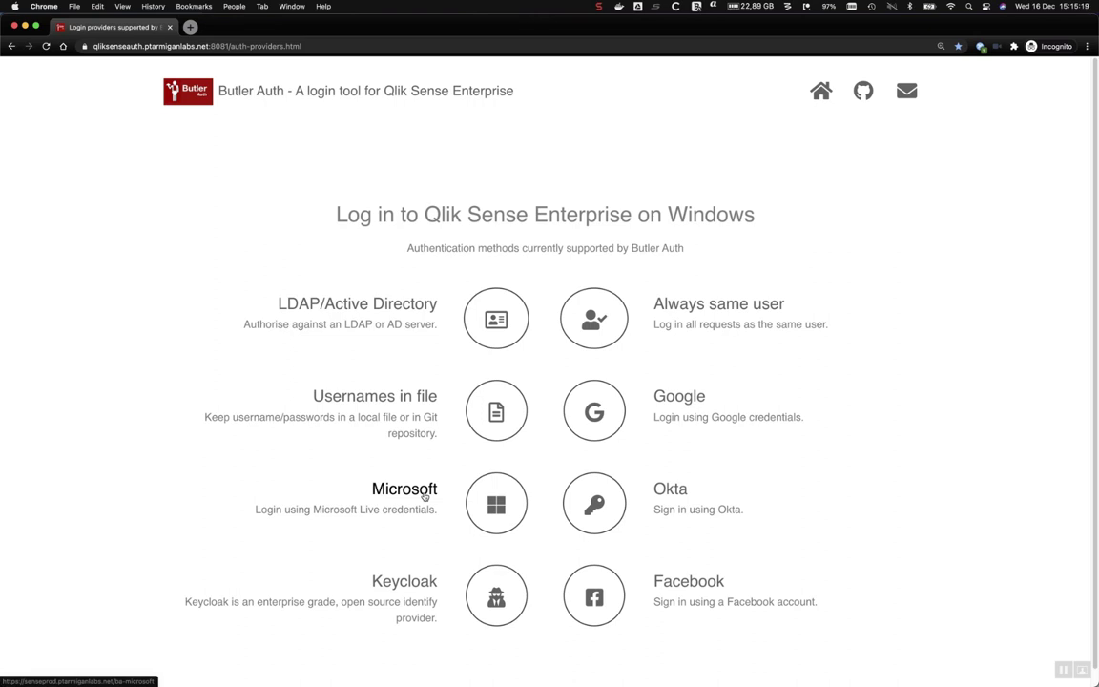
Sign in with Microsoft using the saved account, choose to stay signed in, then close the hub tab.
click(425, 495)
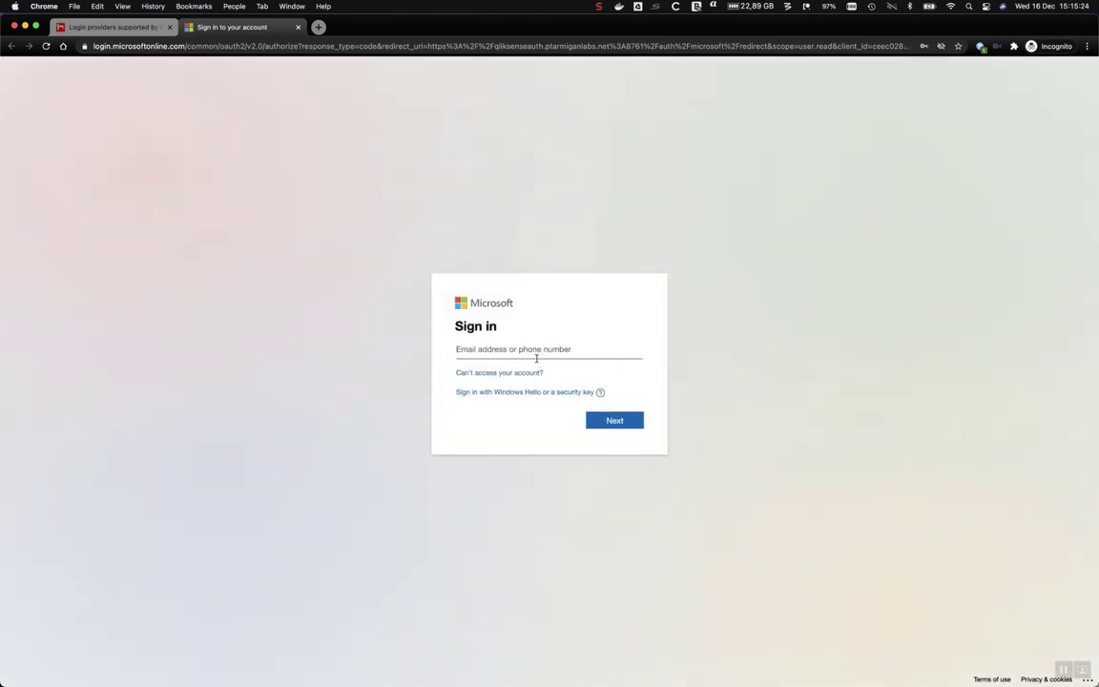
click(535, 351)
click(539, 375)
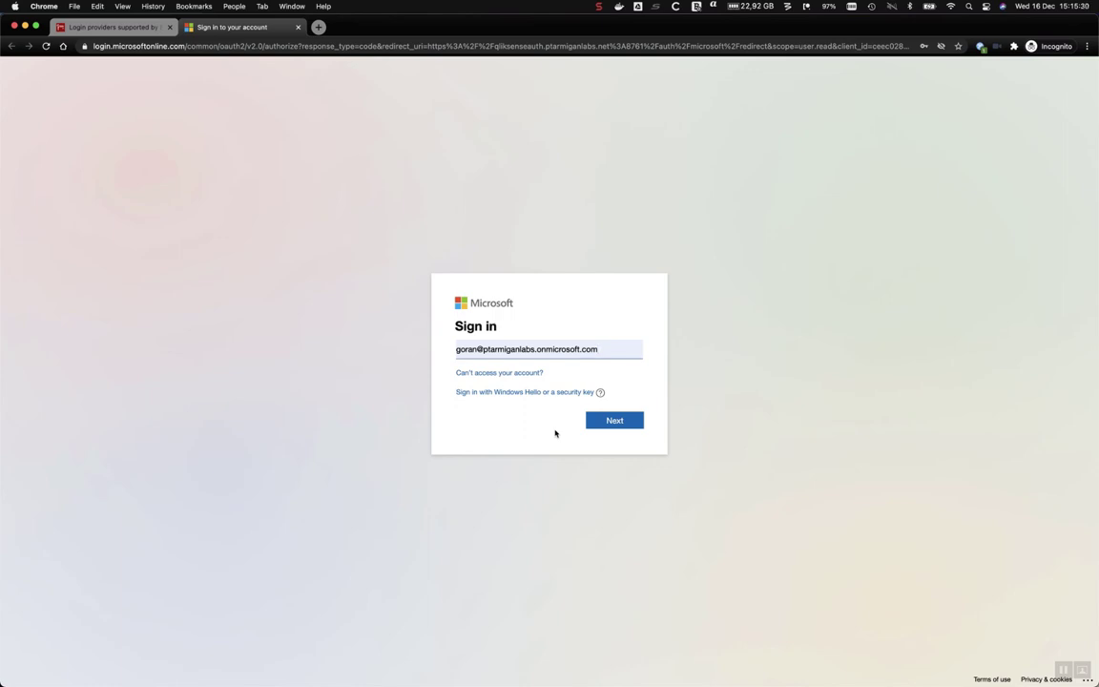
click(620, 421)
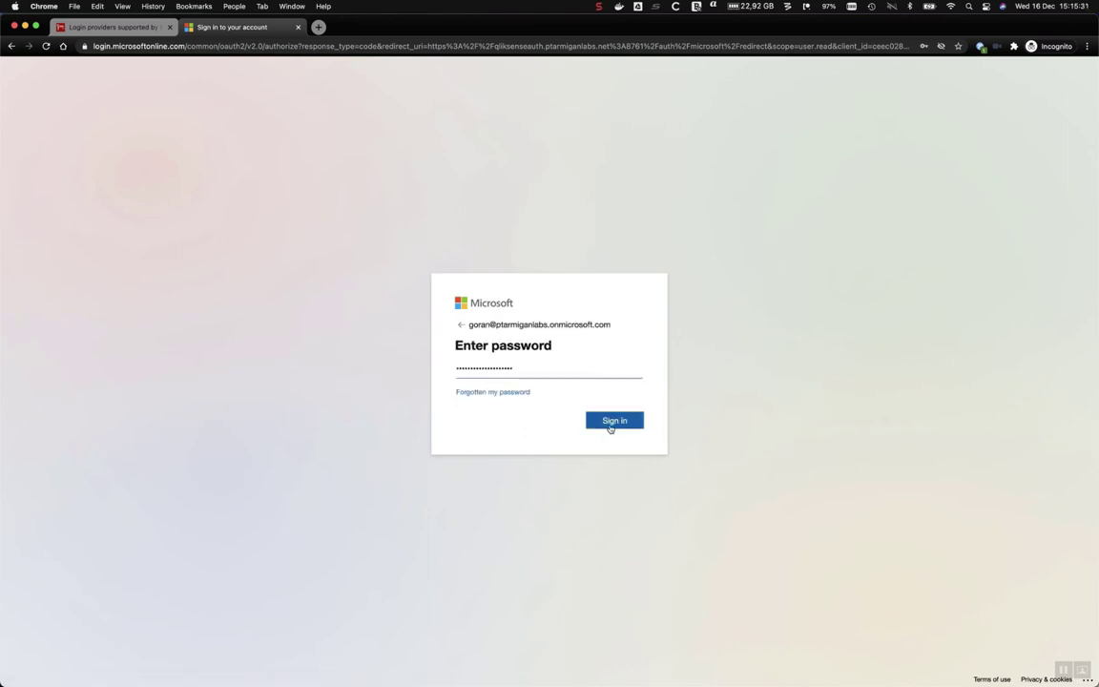
click(610, 428)
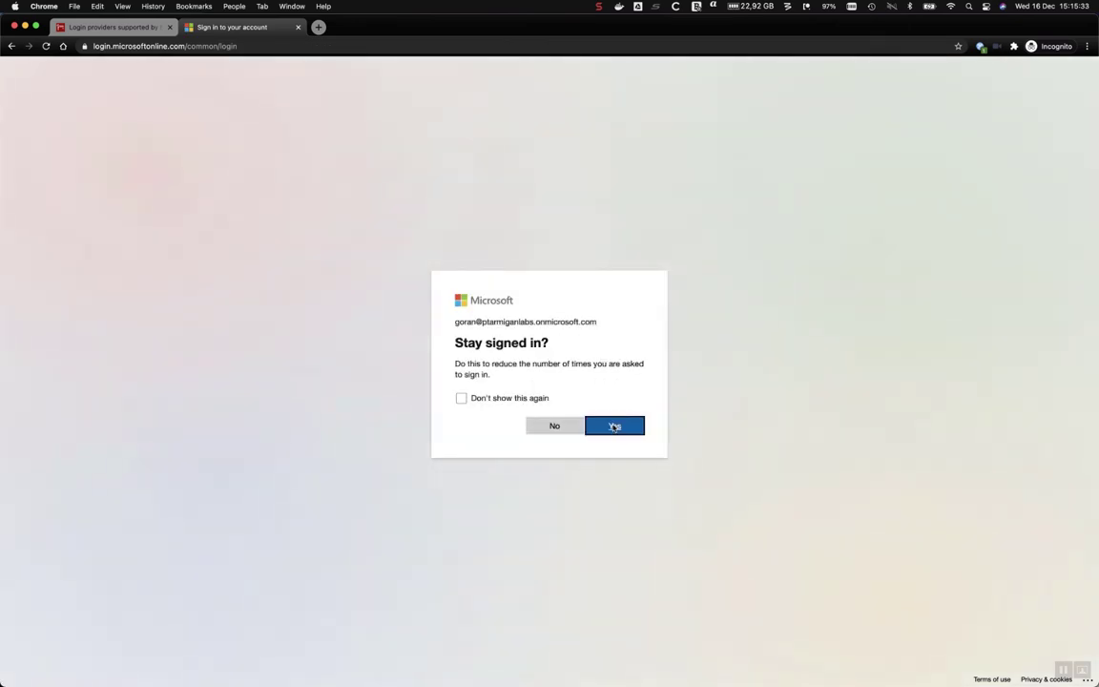
click(613, 426)
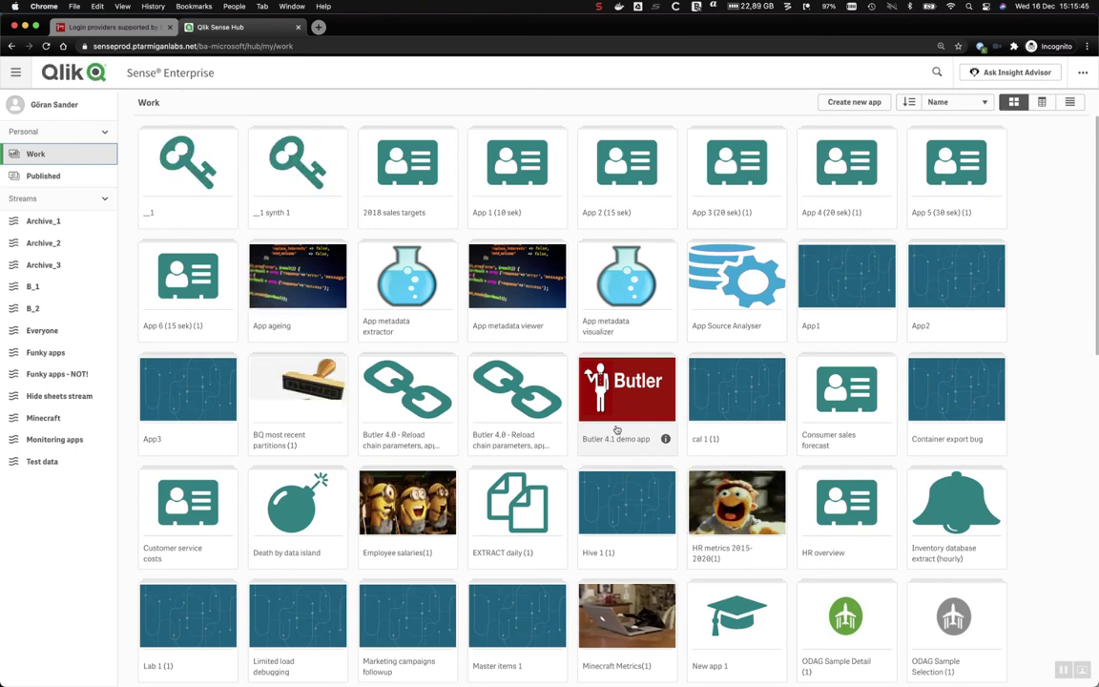
key(super+w)
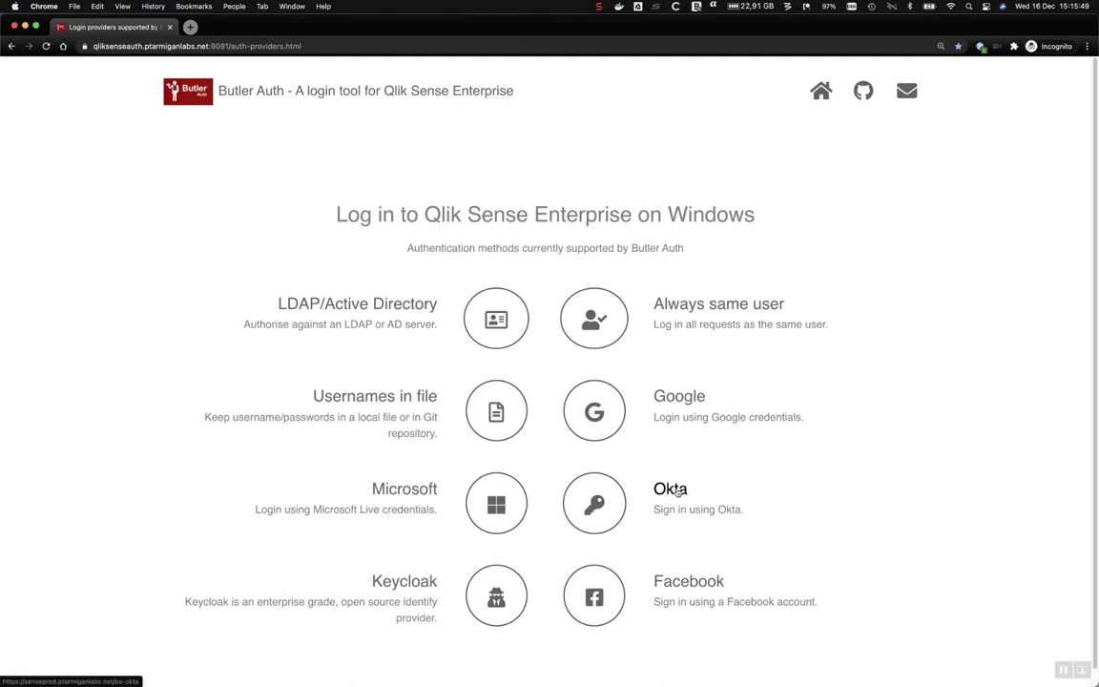
Sign in with Okta using the autofilled saved username and password, then close the hub tab.
click(676, 492)
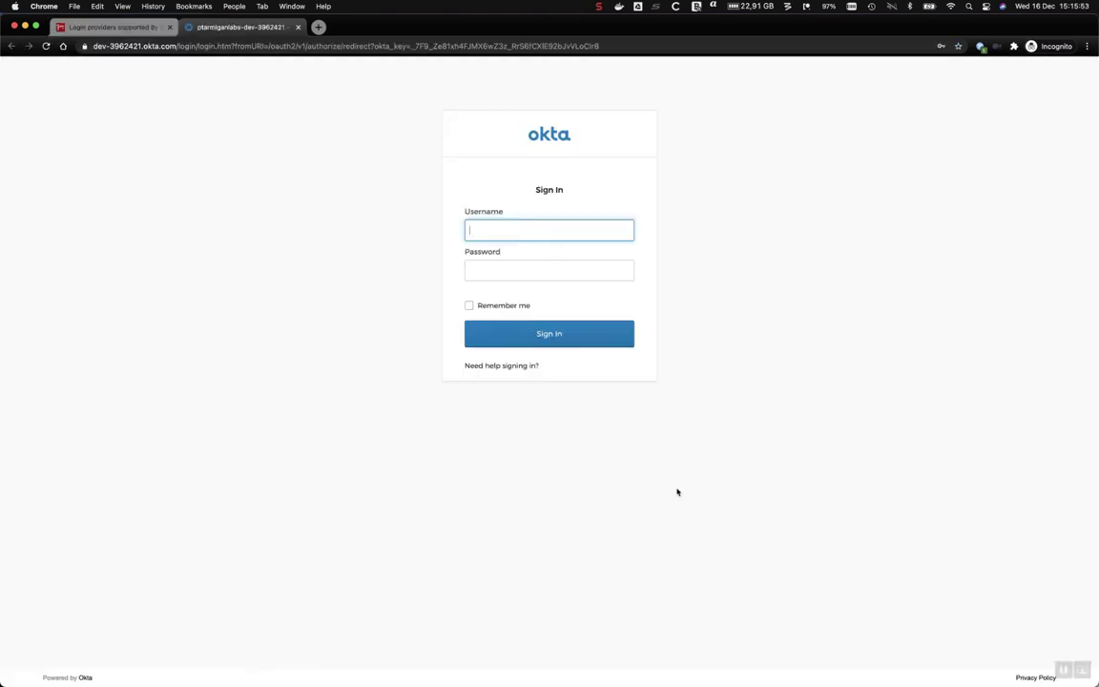
click(529, 229)
click(522, 253)
click(532, 267)
click(531, 297)
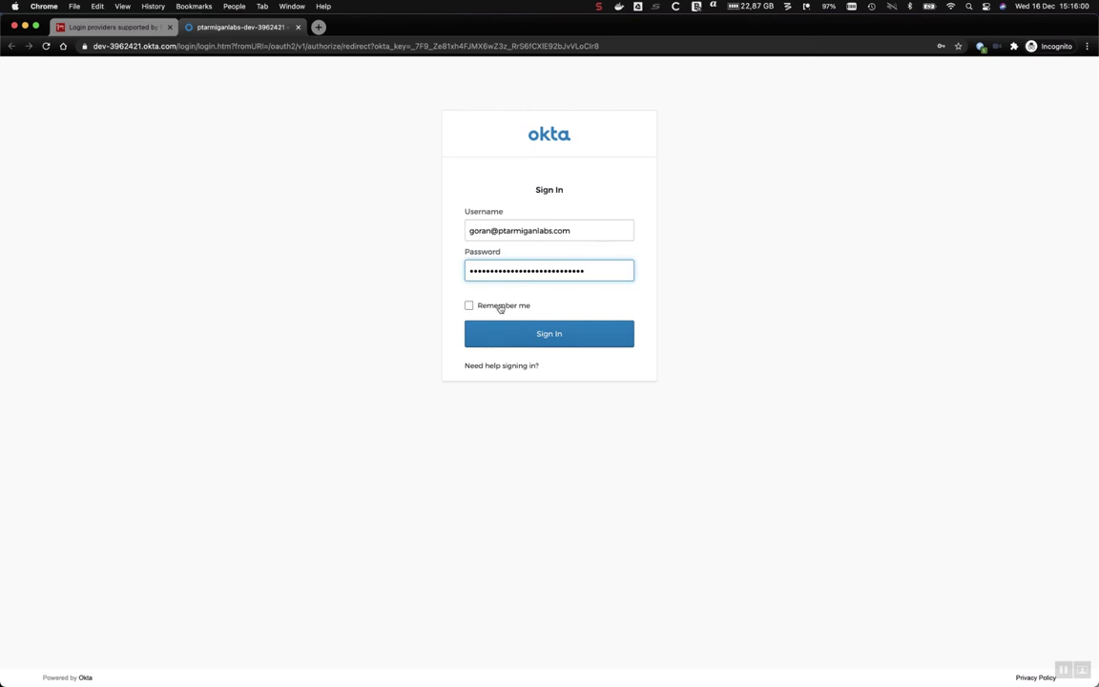
click(501, 306)
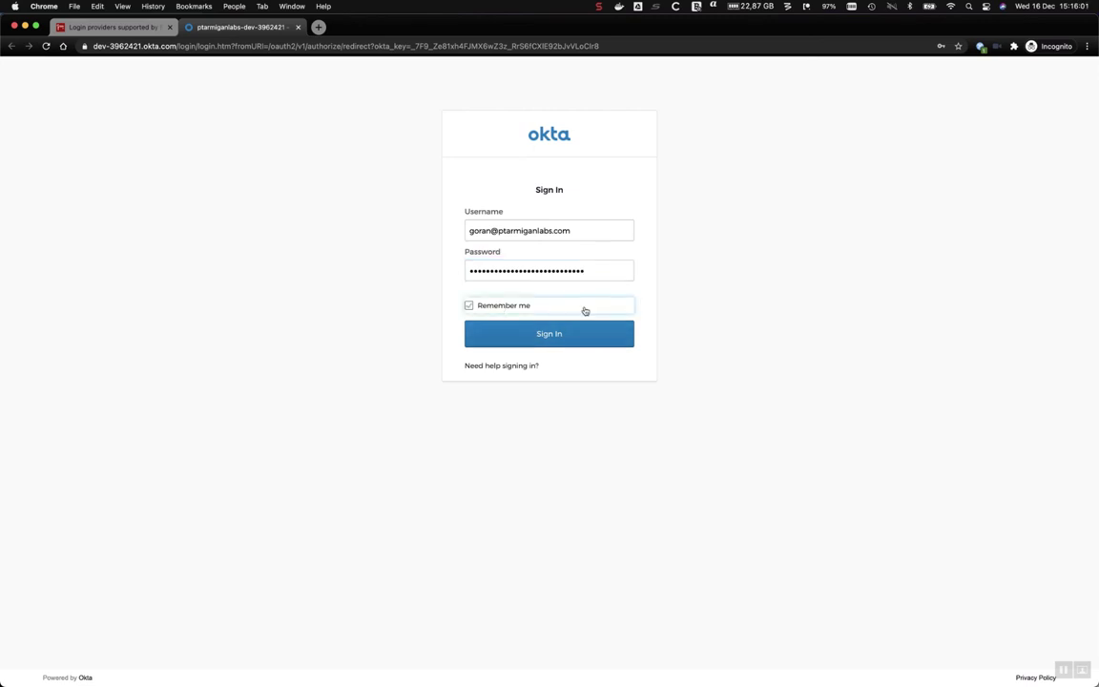
click(543, 339)
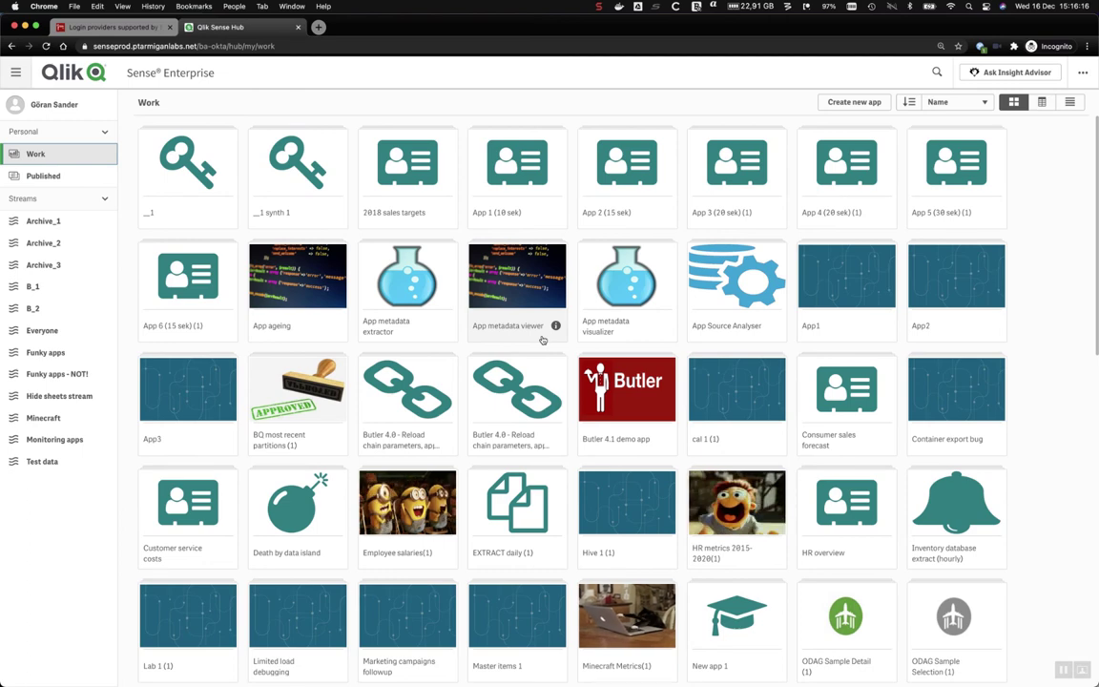
key(super+w)
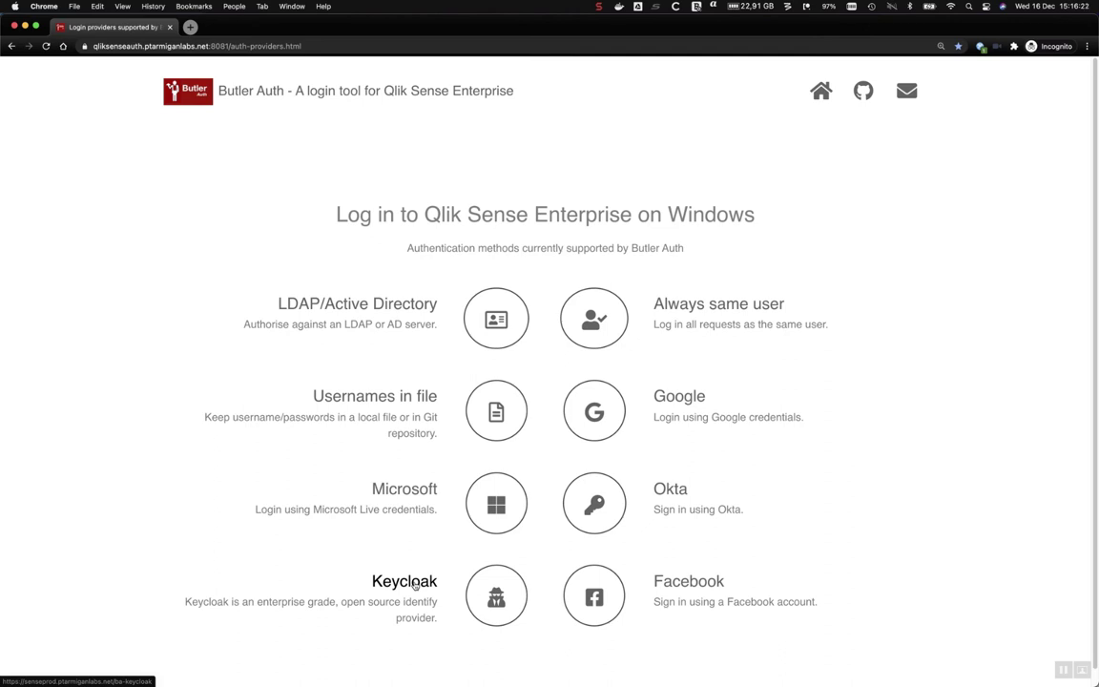
Scroll to Keycloak and open the Ptarmigan Labs realm log-in page.
scroll(415, 586, down, 1)
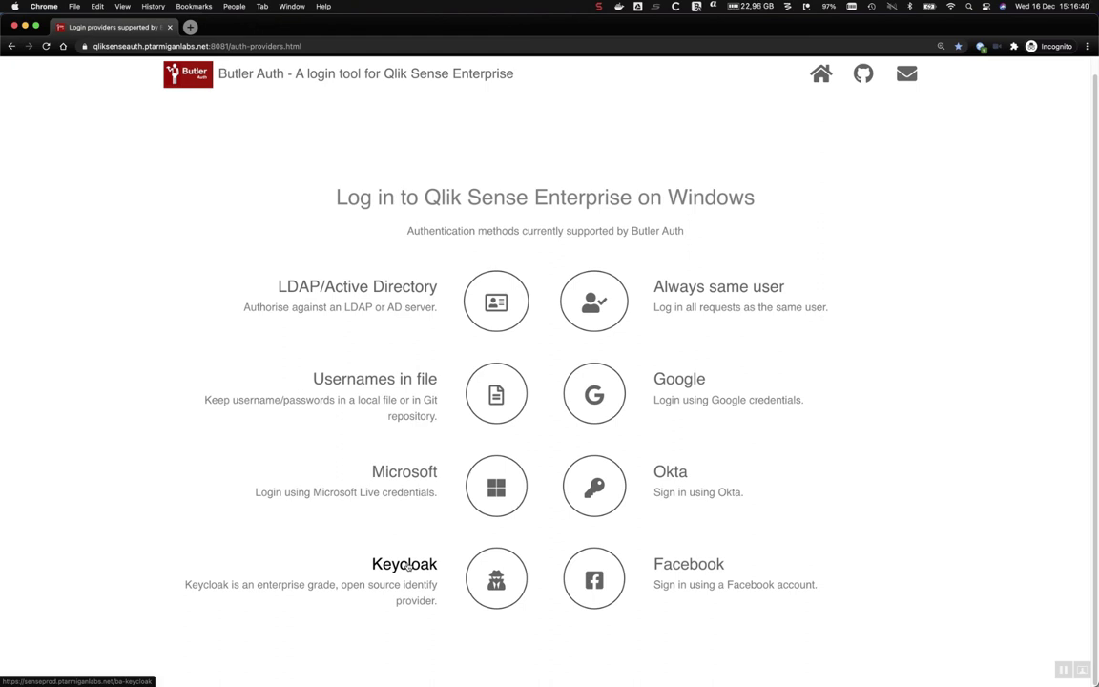
click(408, 566)
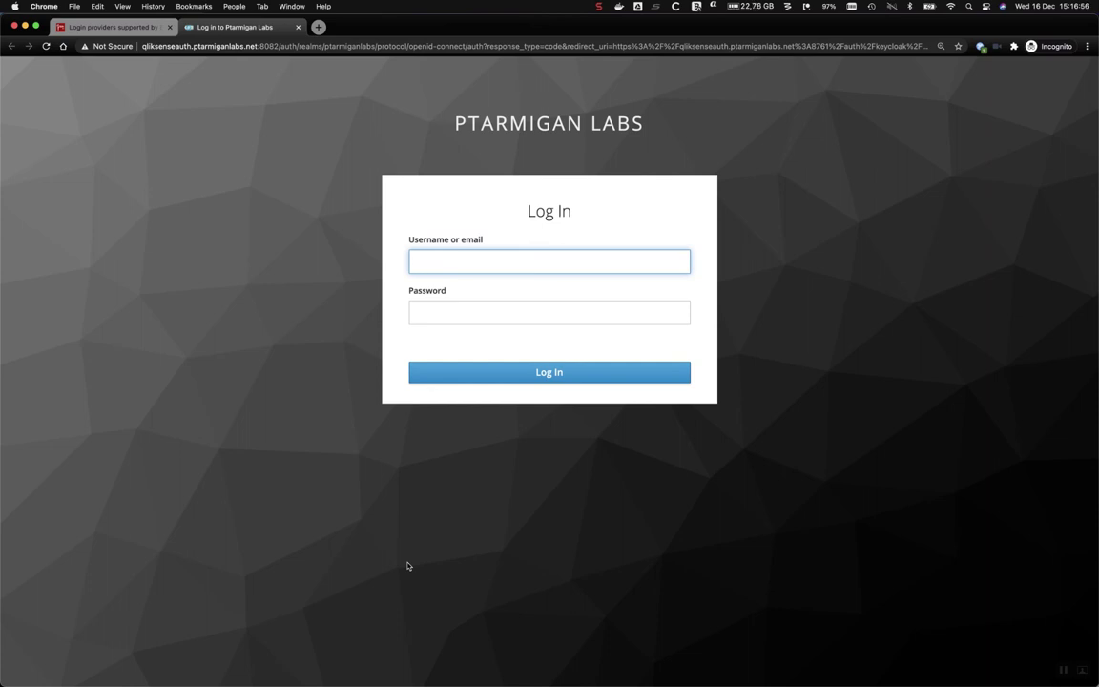
Log into Keycloak, resubmitting after the rejected password, then close the Qlik Sense hub tab.
text(goreaan********)
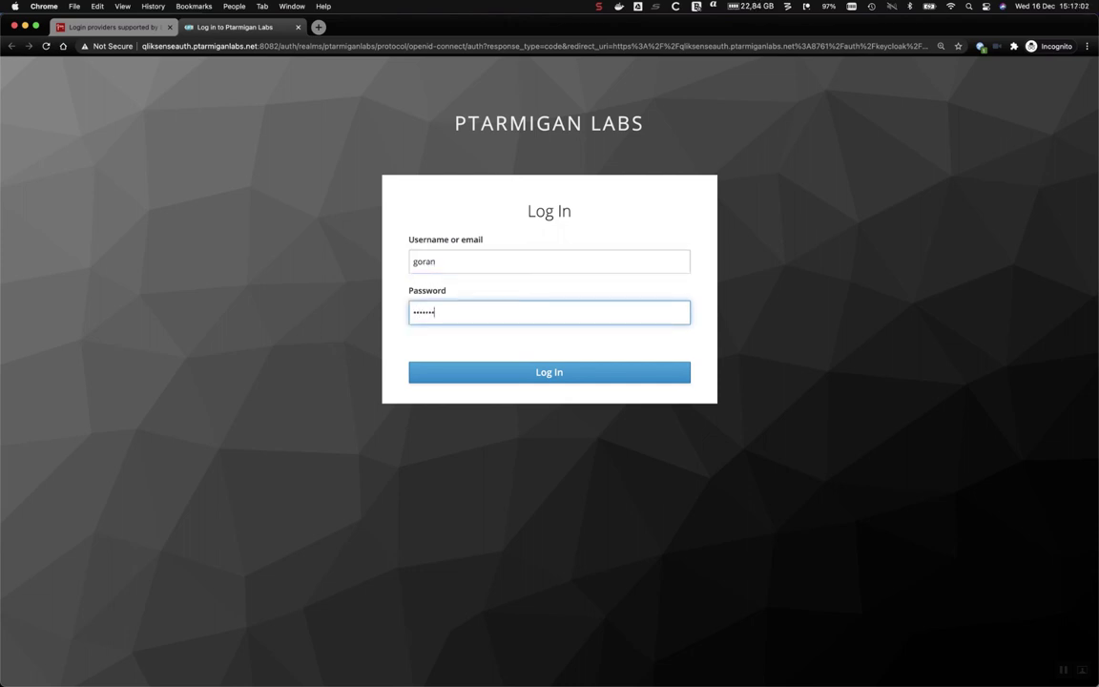
key(Return)
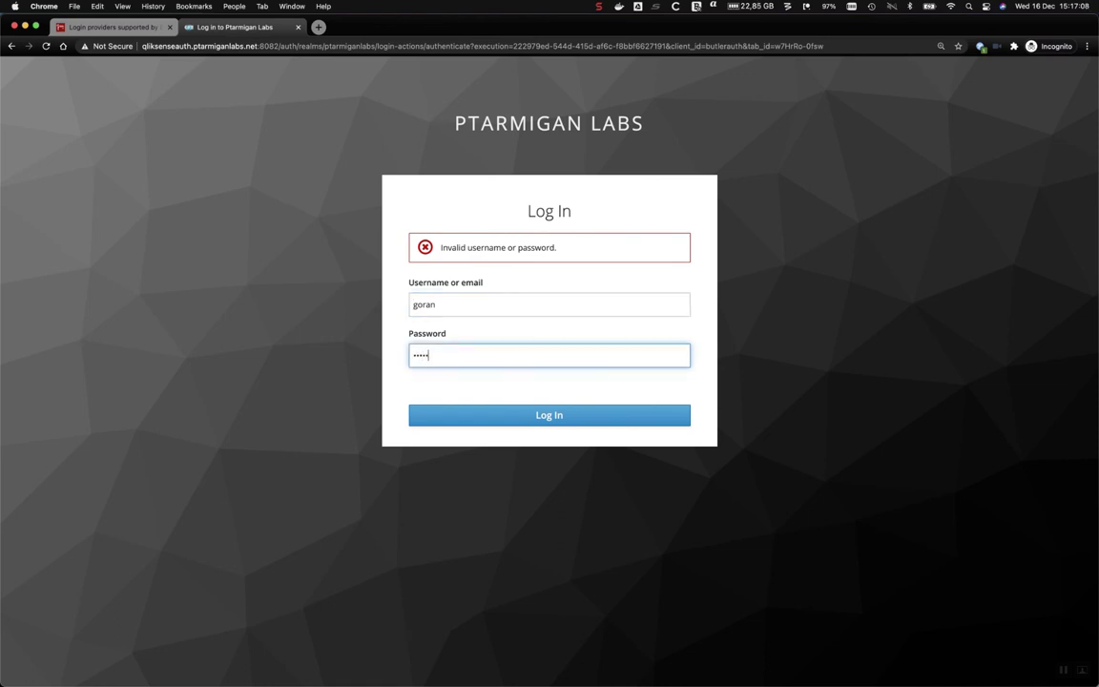
key(Return)
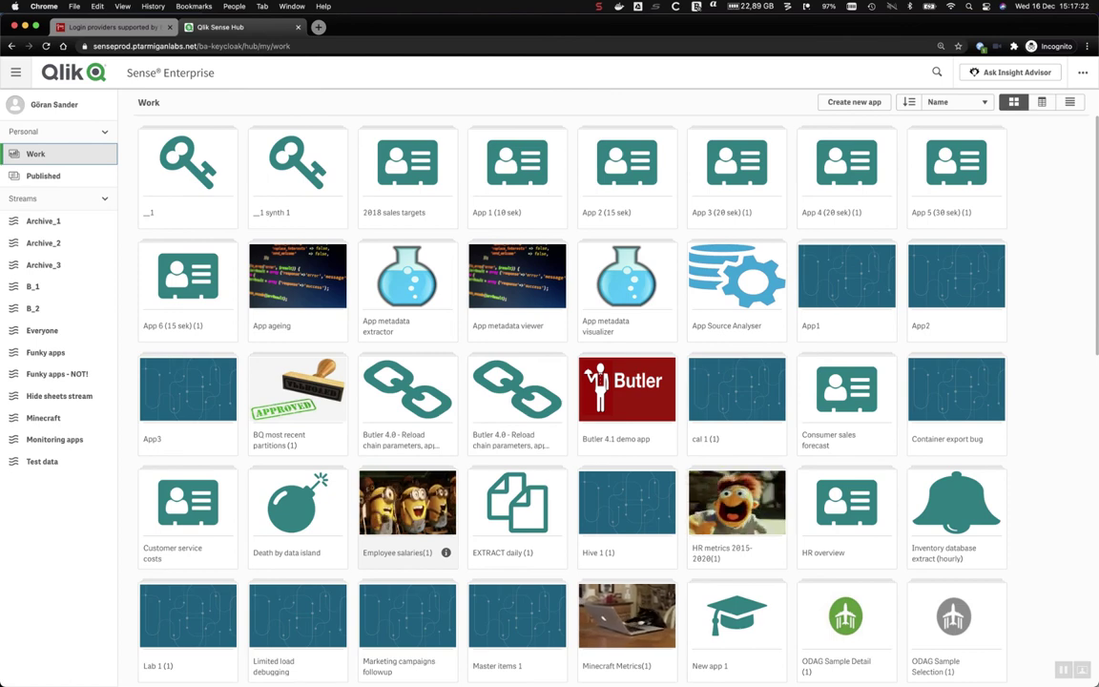
key(super+w)
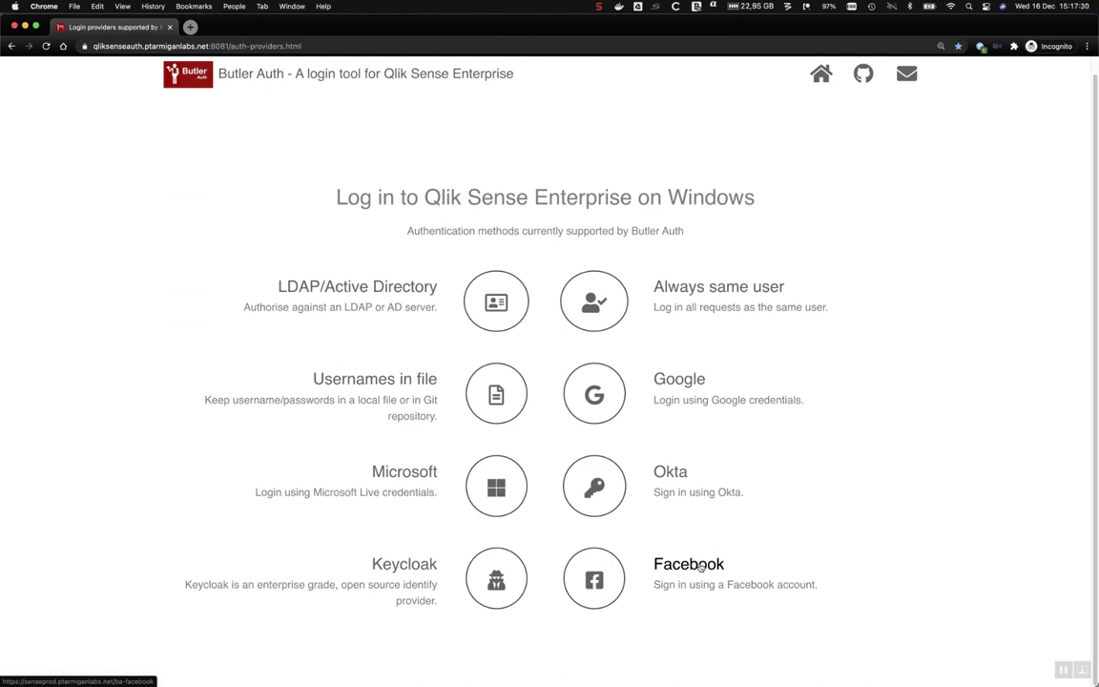
Start Facebook sign-in, accept all cookies, log in with the saved account, and save the browser.
click(701, 567)
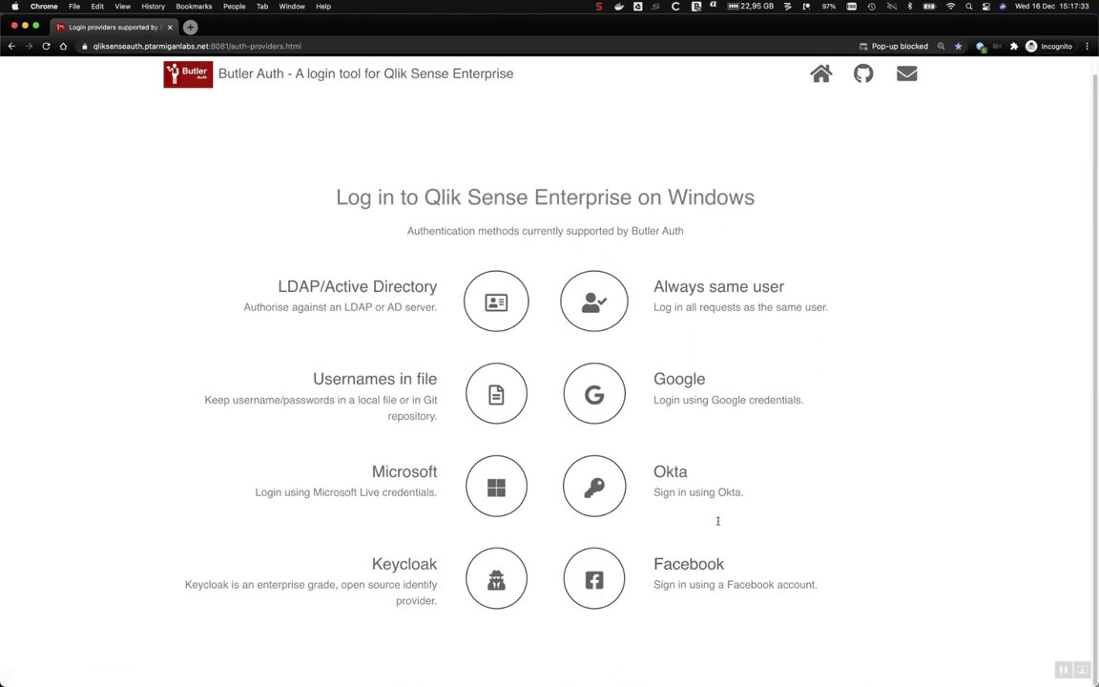
click(691, 566)
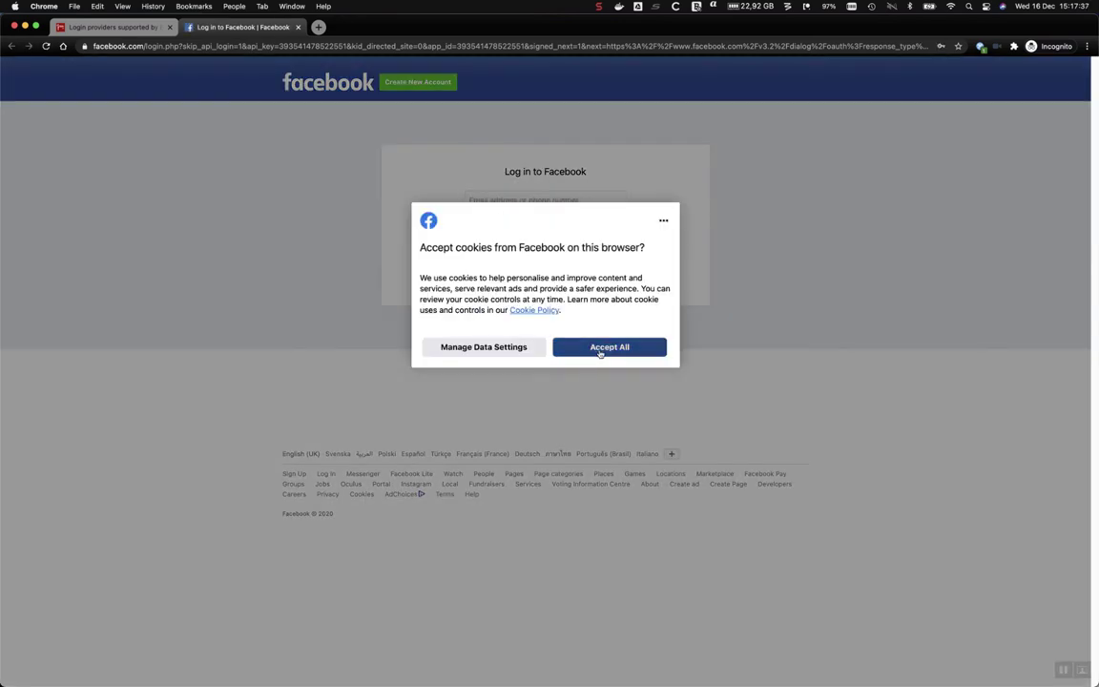
click(609, 347)
click(546, 203)
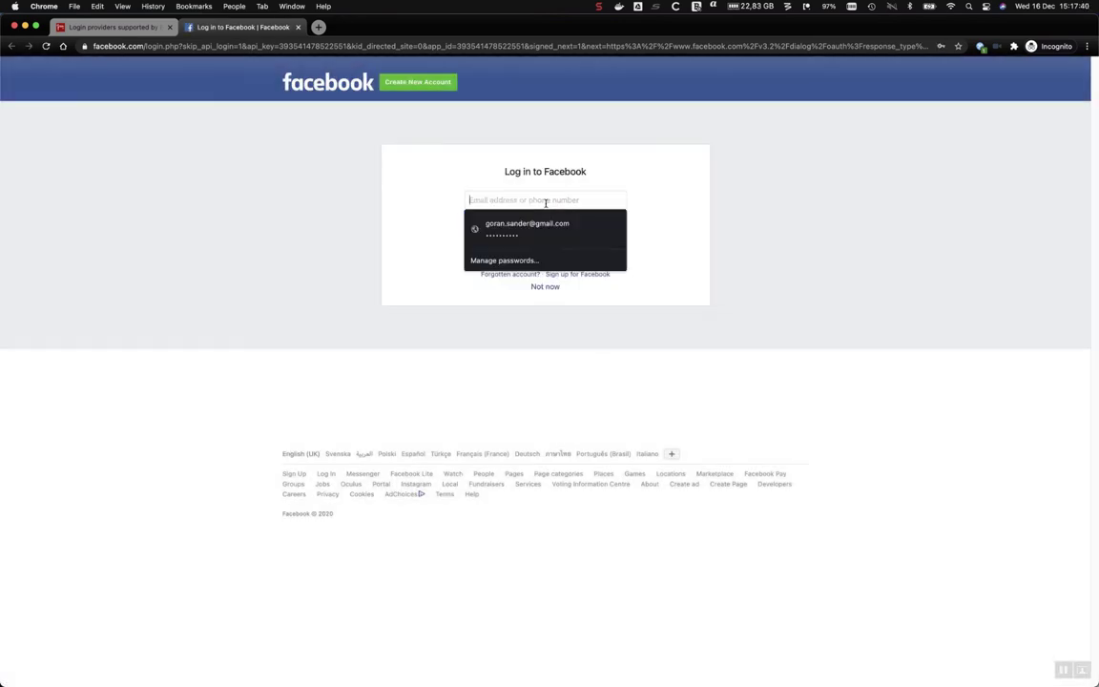
click(542, 224)
click(566, 249)
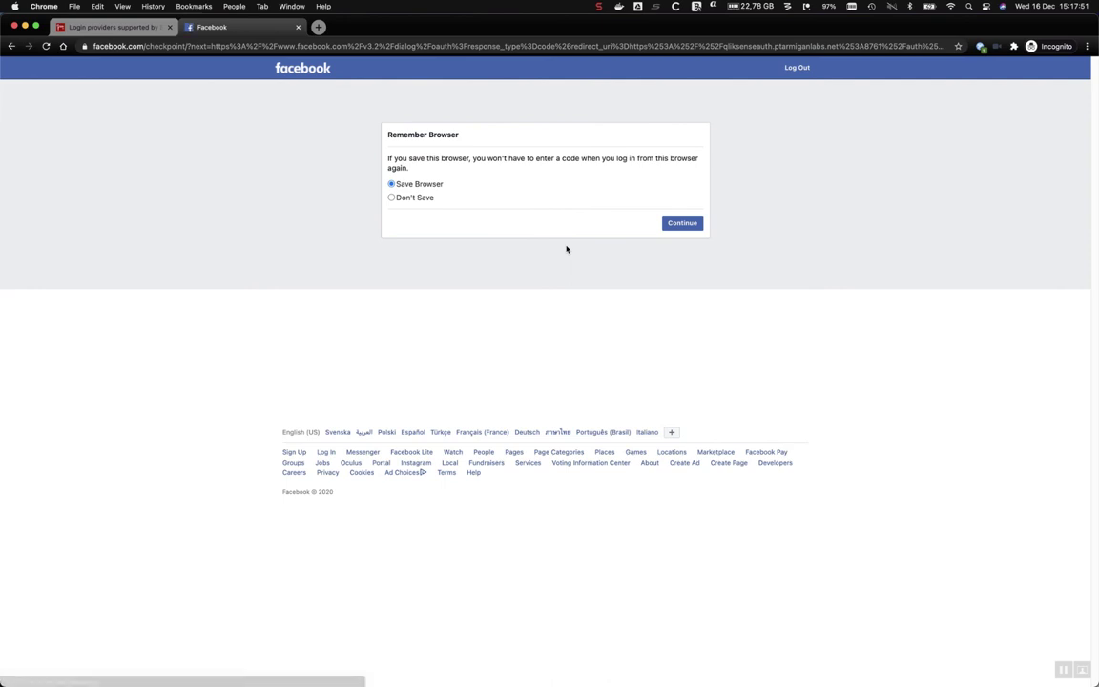
click(696, 229)
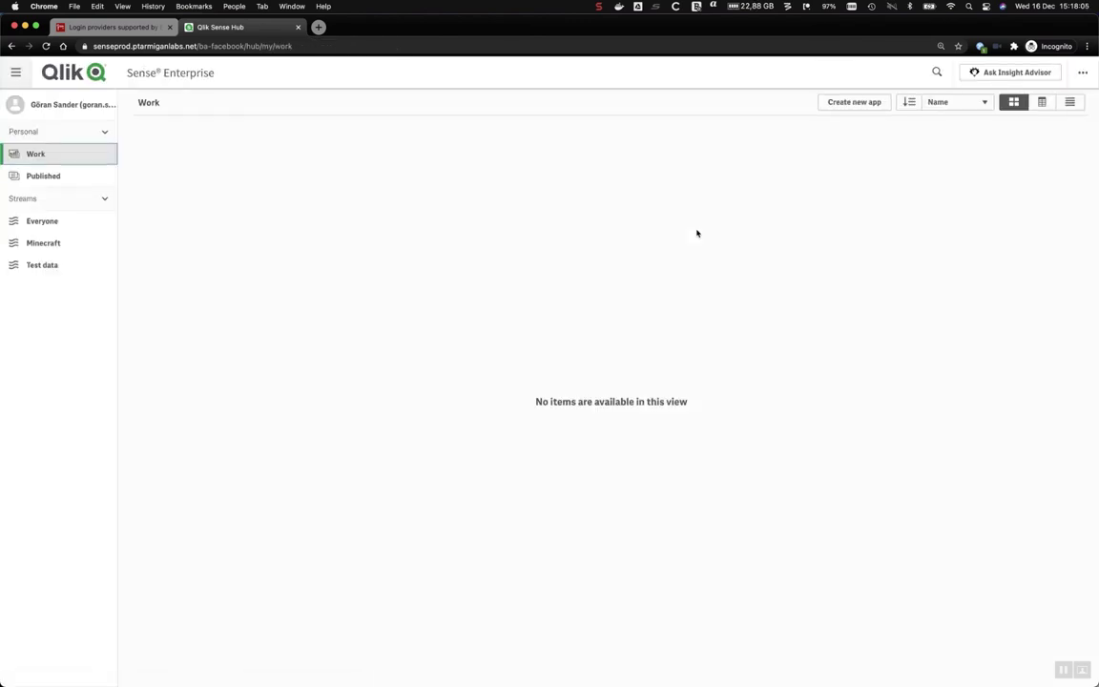
Review the Facebook user's empty Personal Work section and account details, then close the hub tab.
click(106, 134)
click(106, 135)
click(86, 102)
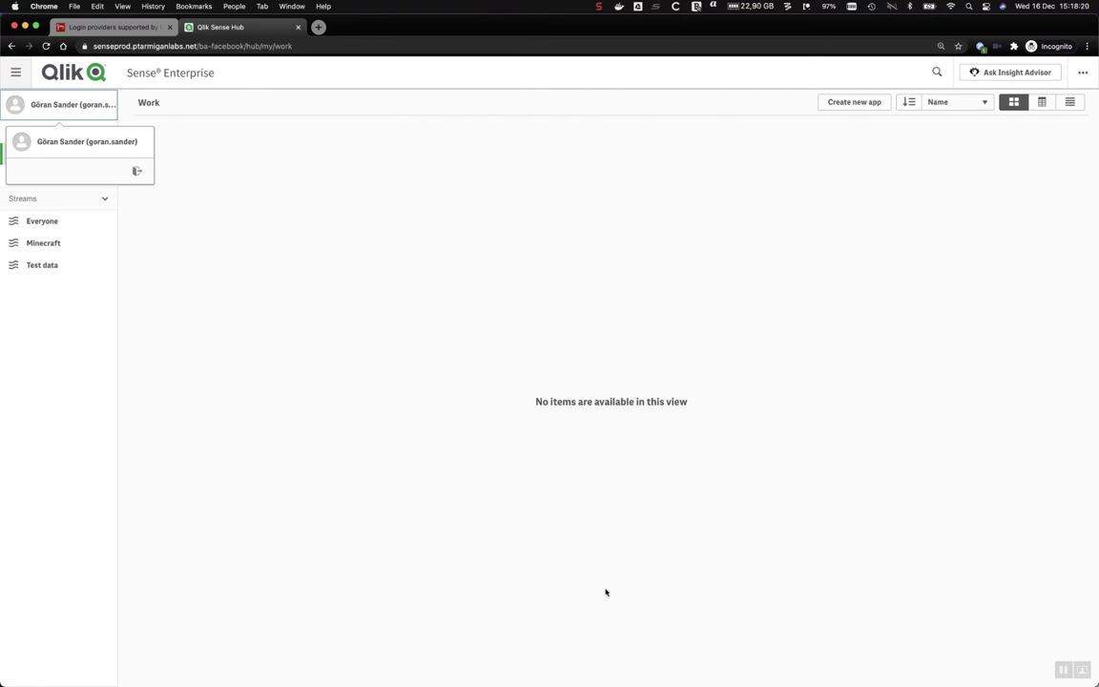
click(373, 303)
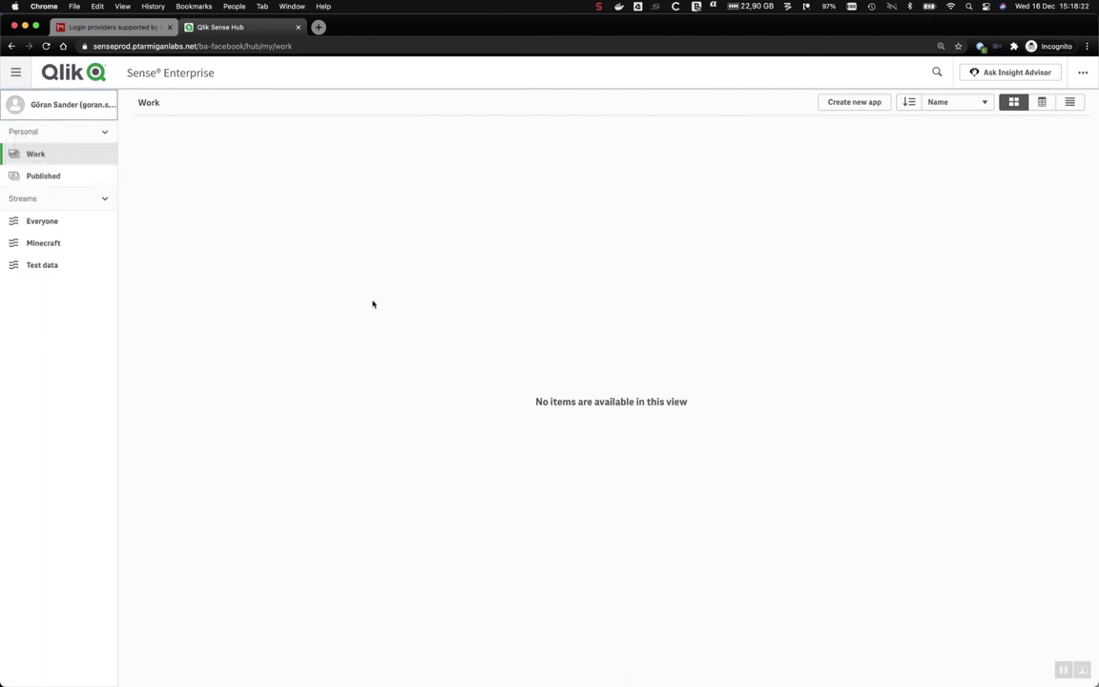
click(298, 27)
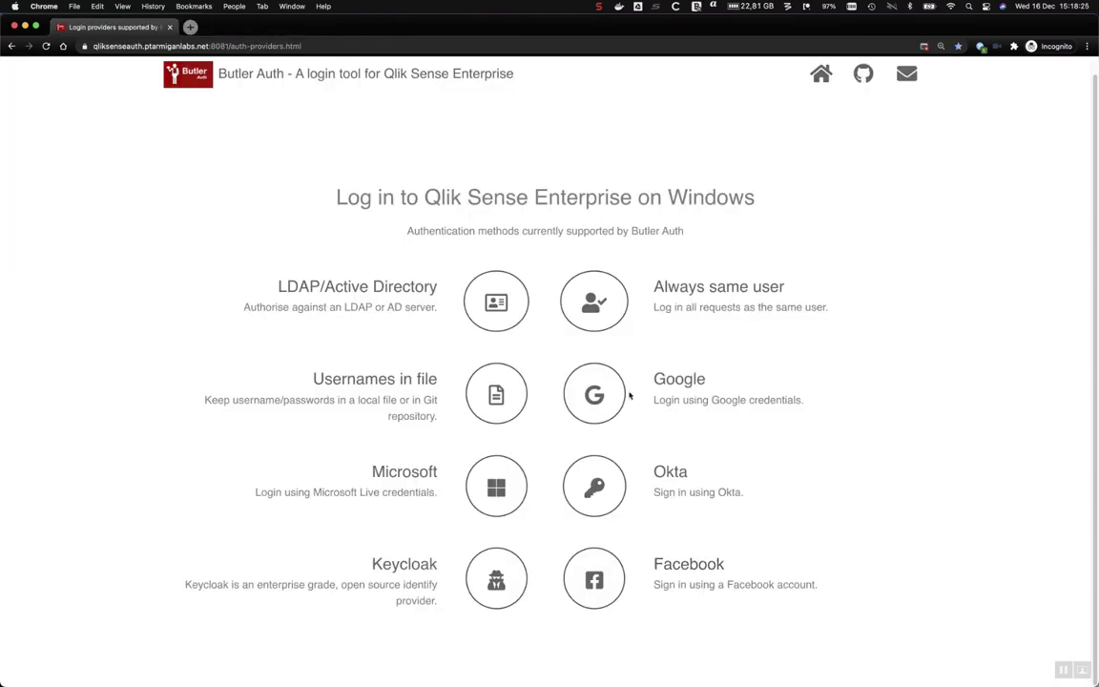